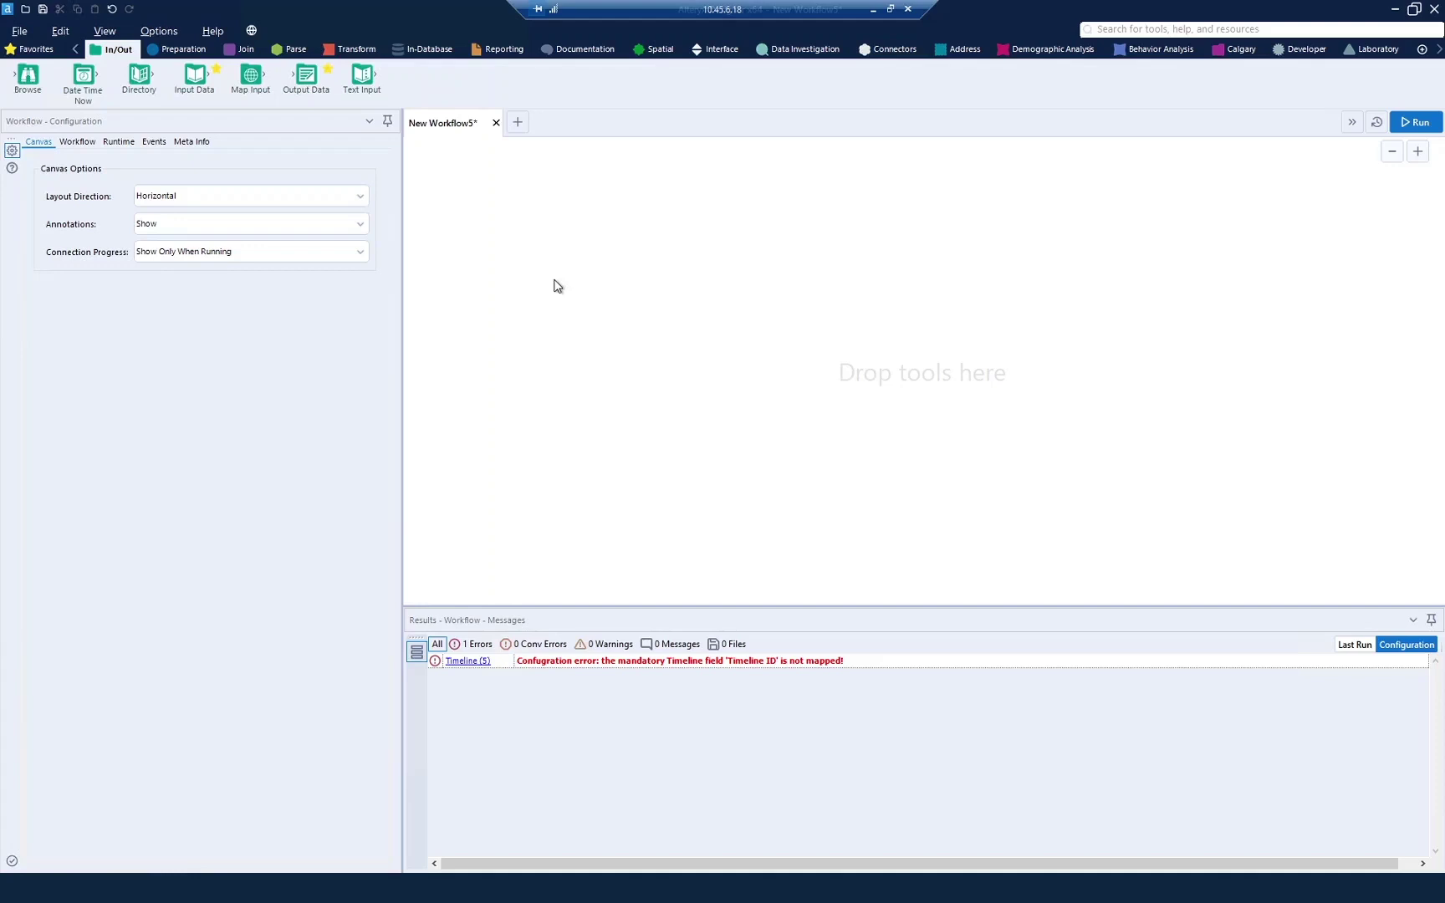
Step: Add an Input Data tool reading Timelines.csv, chosen from recent connections, and preview its records
drag(194, 75, 552, 300)
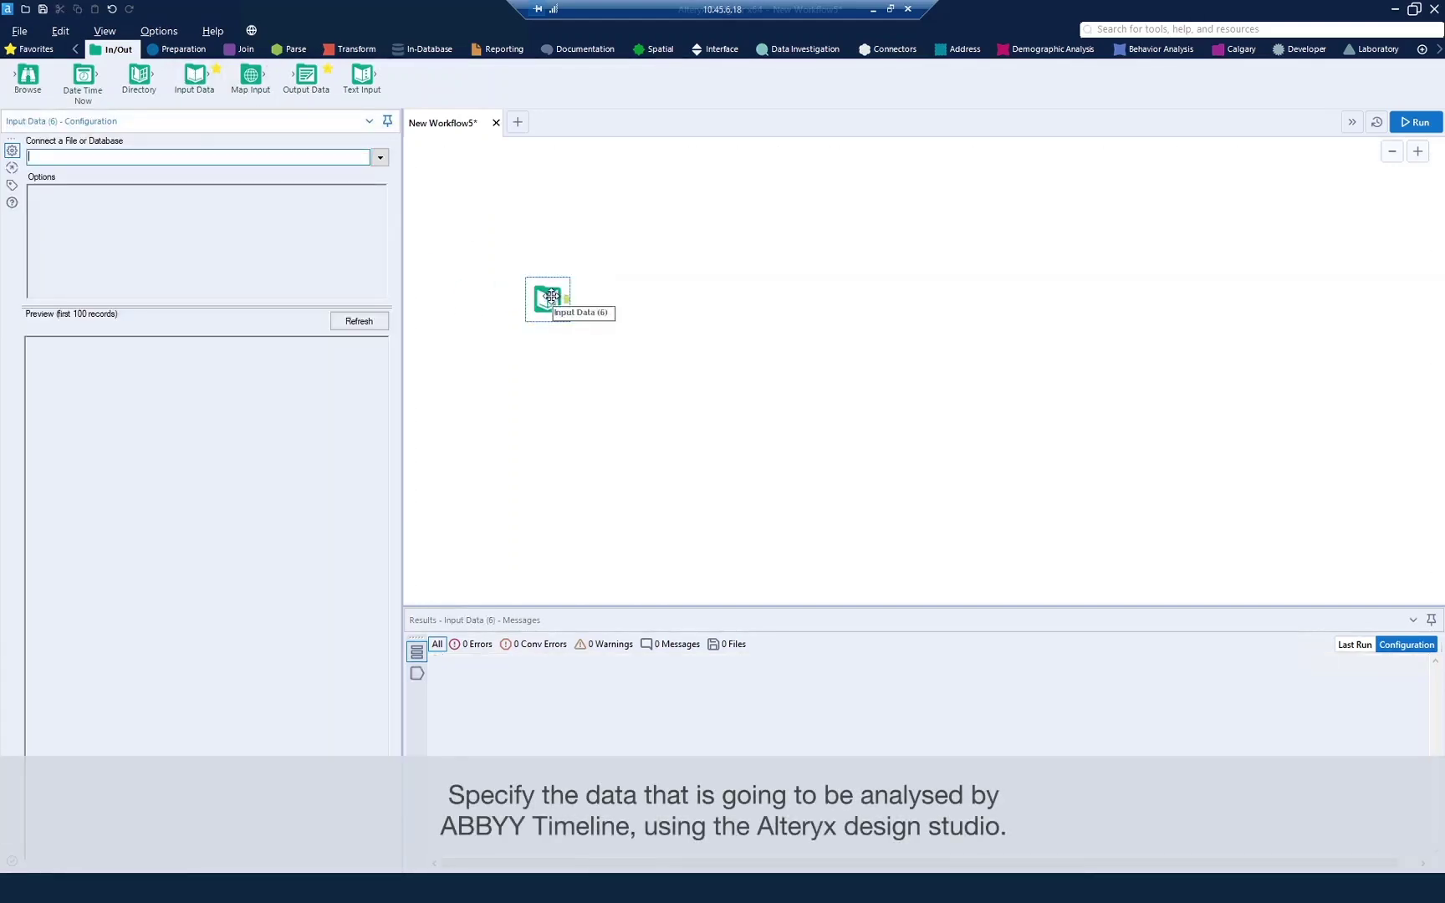
click(380, 159)
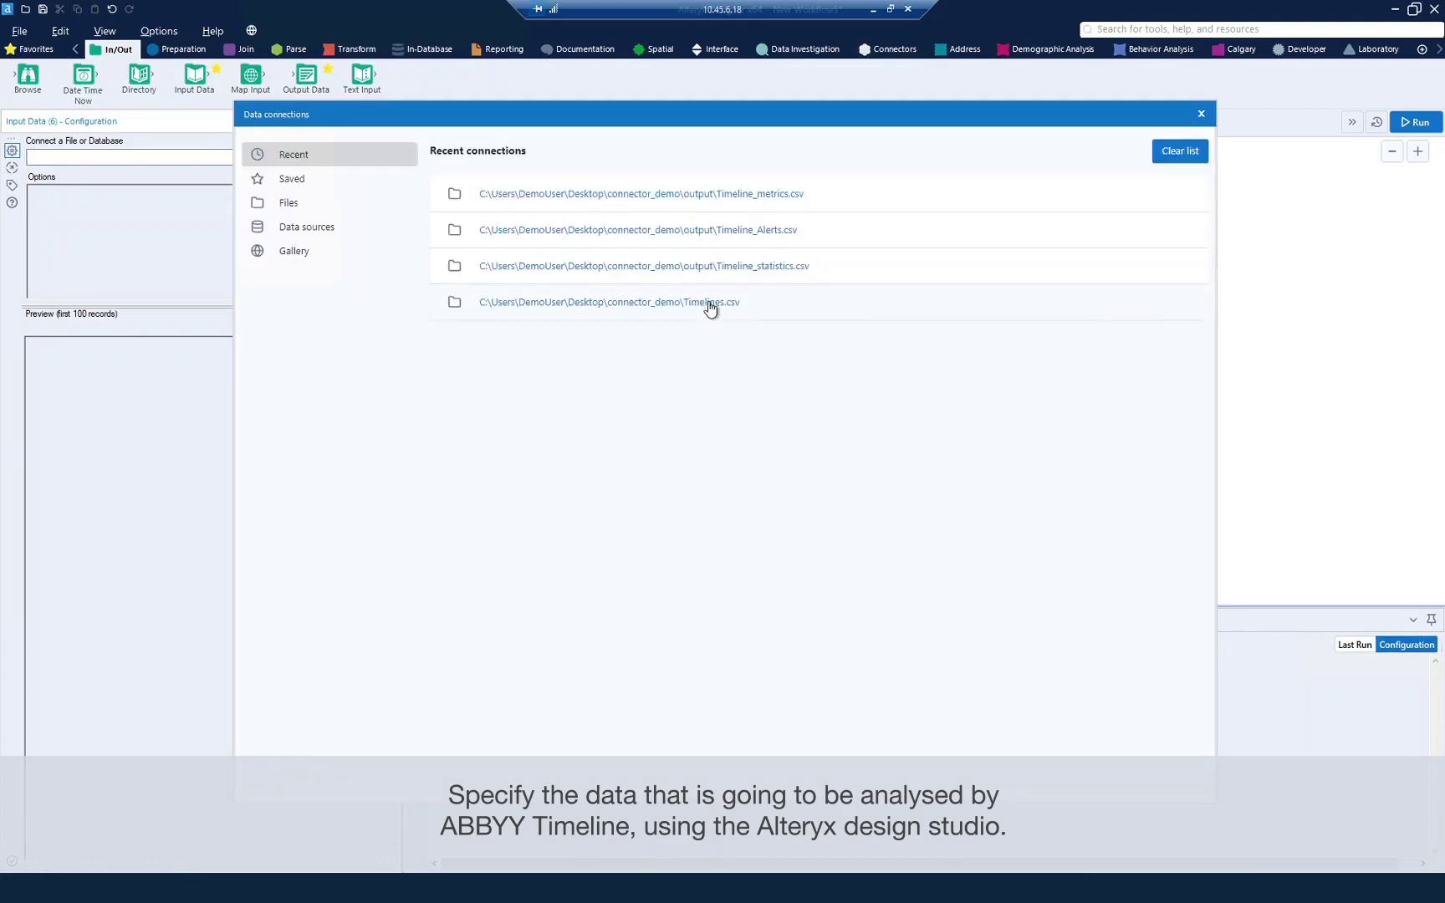
click(710, 305)
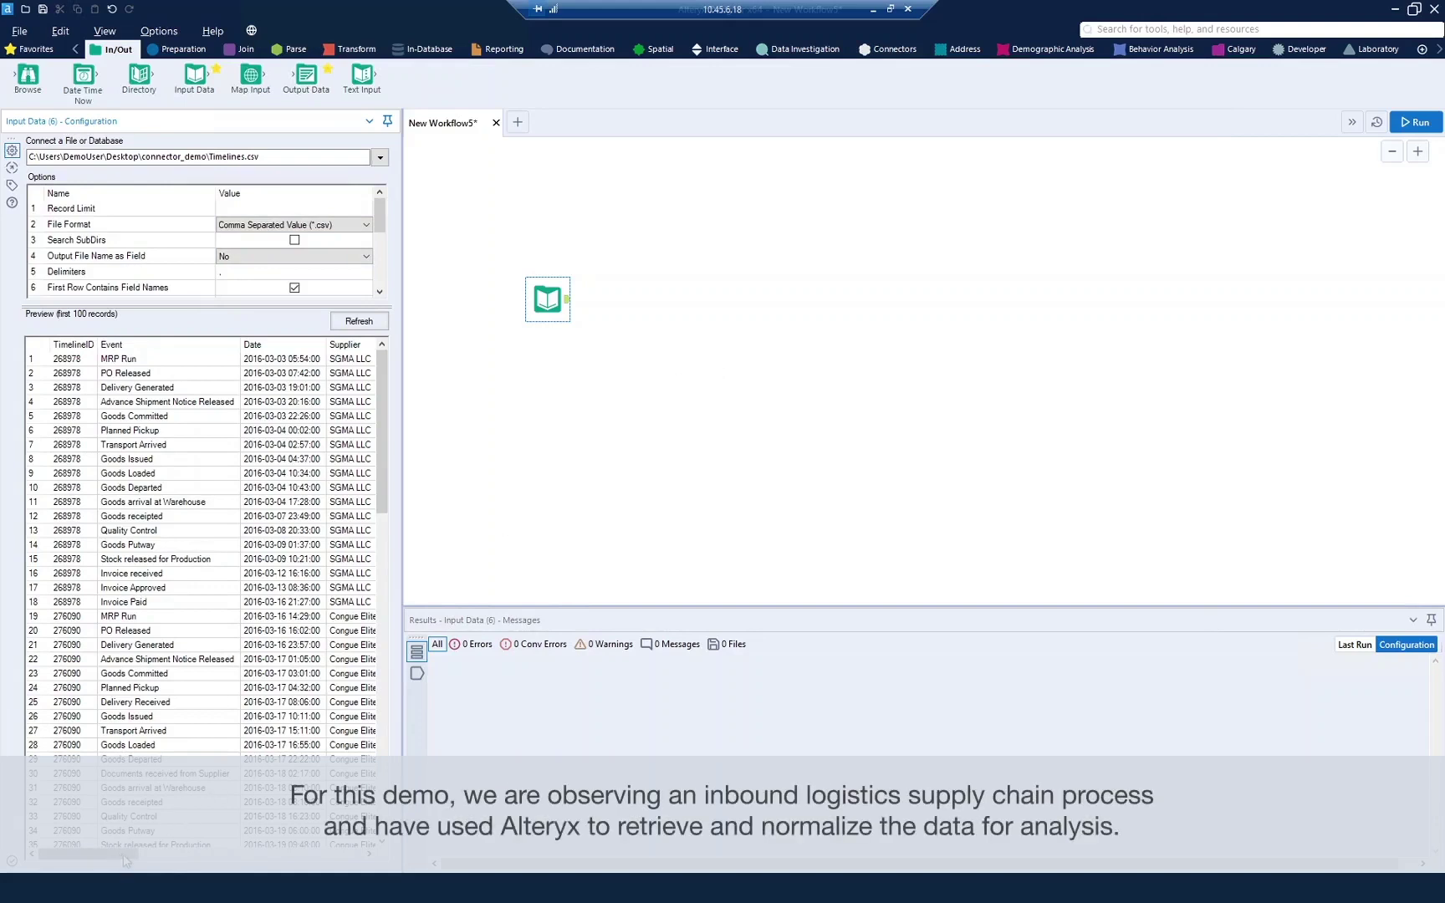
drag(125, 854, 84, 844)
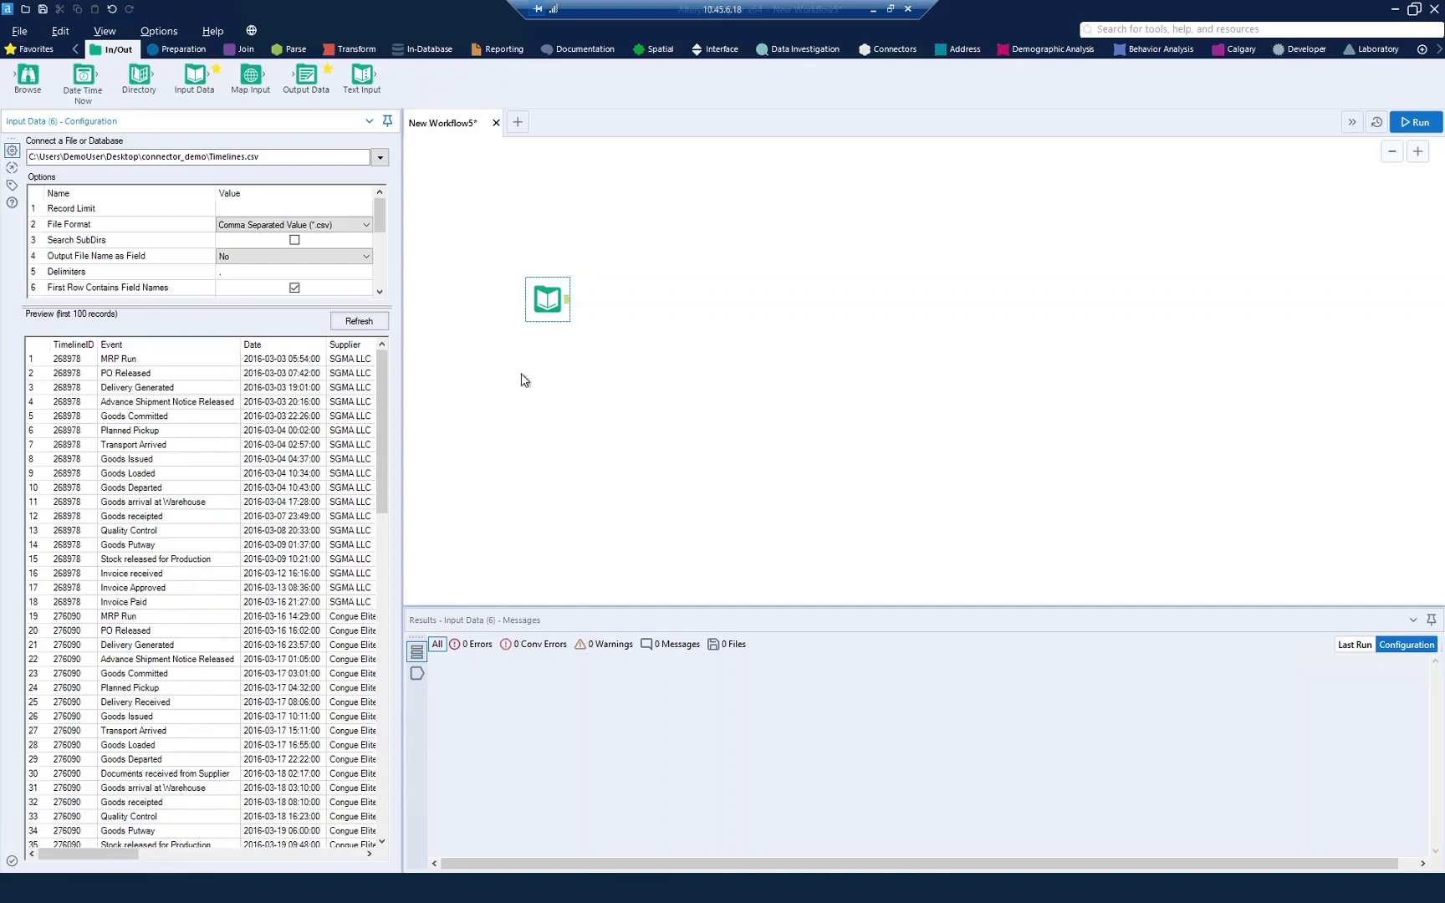
Step: Place an ABBYY Timeline connector from the Connectors tools after the Timelines.csv input
click(638, 350)
click(894, 48)
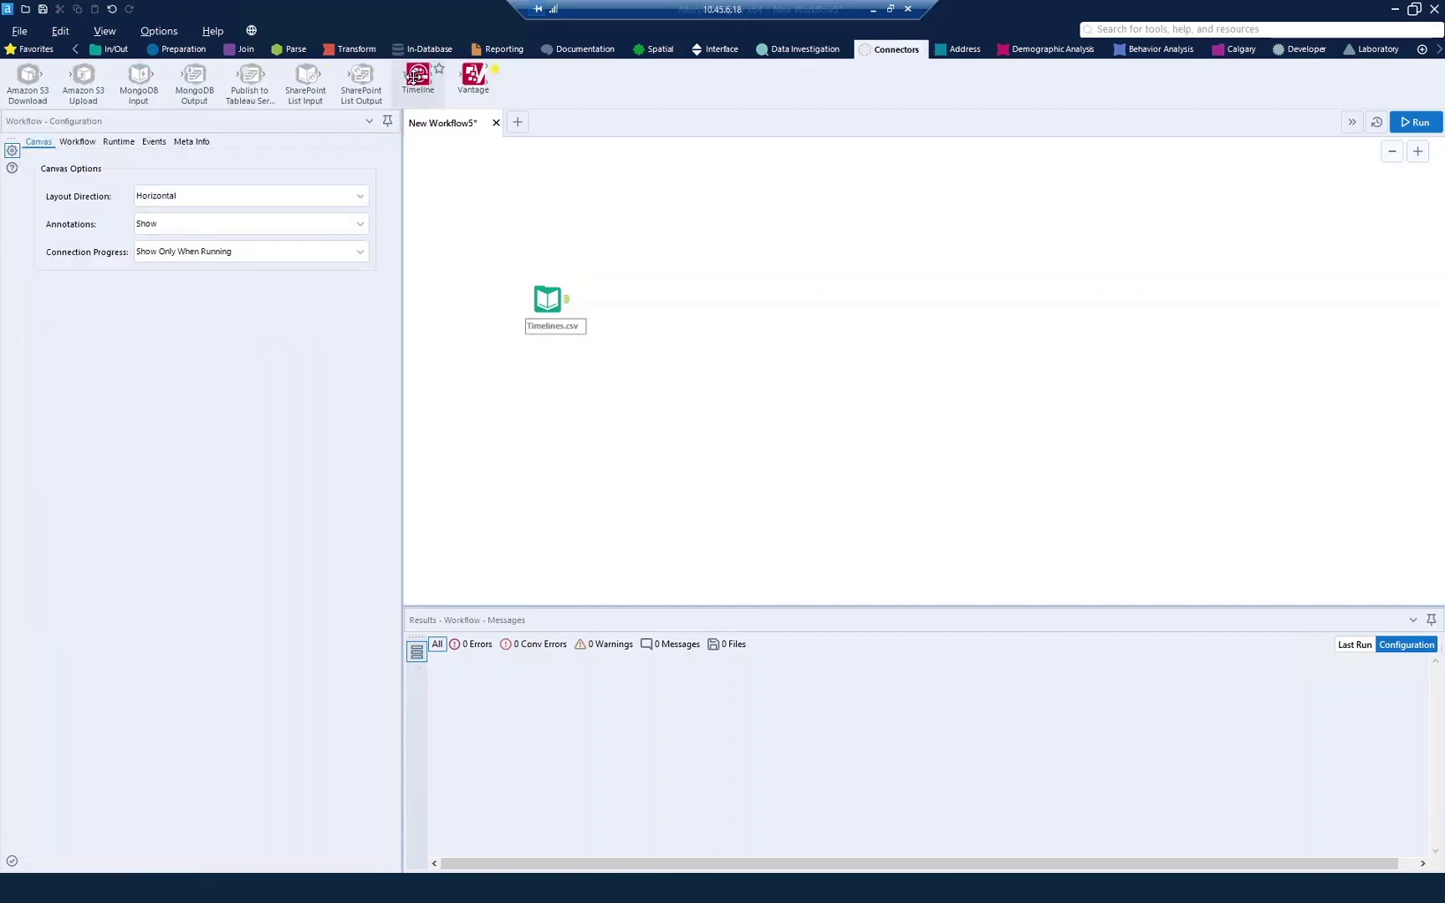
drag(415, 77, 646, 298)
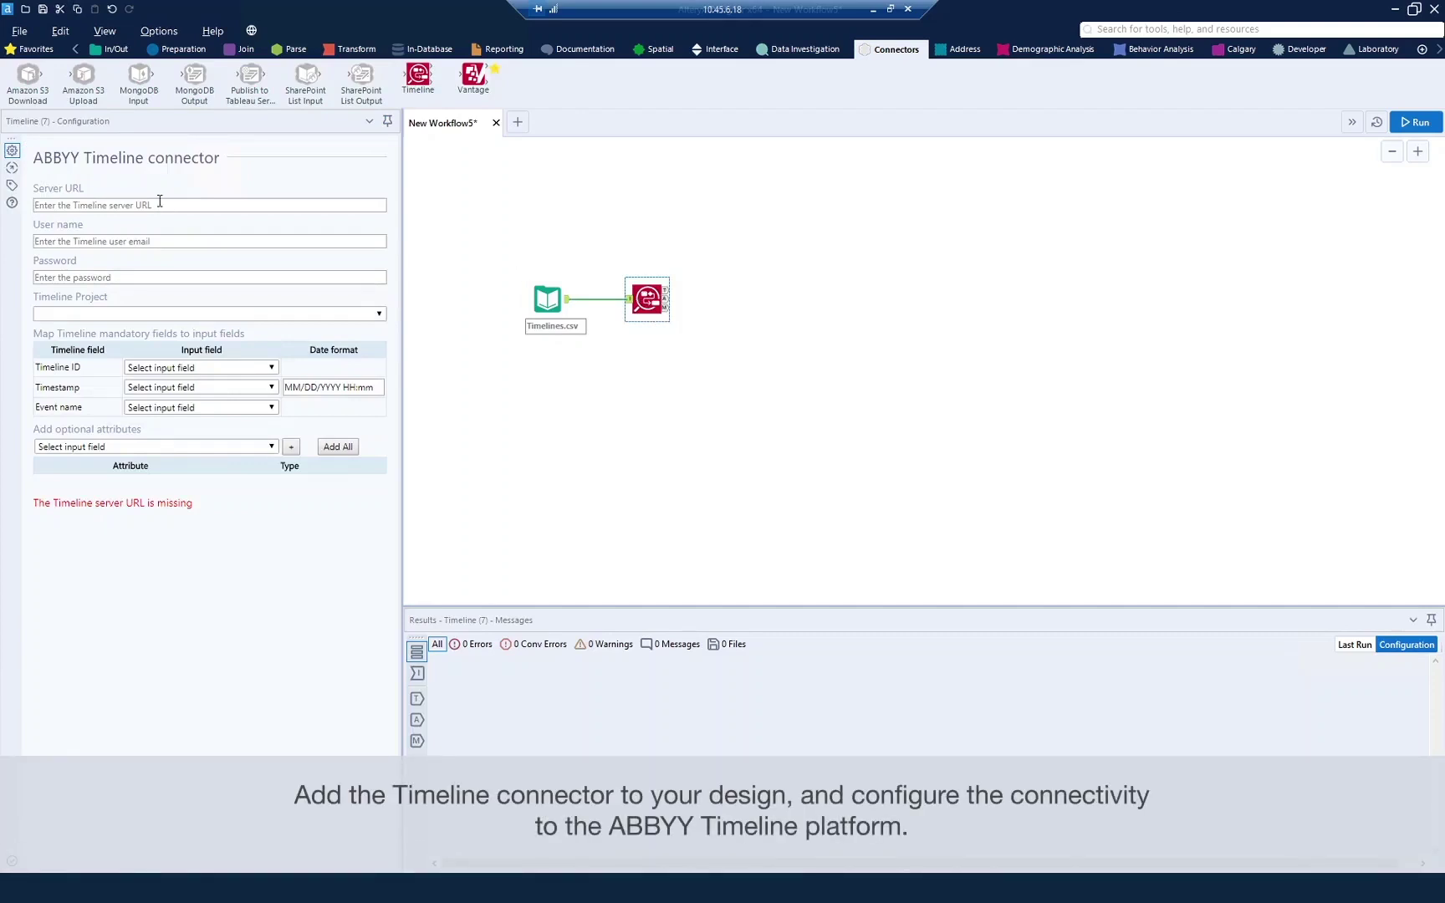
Step: Enter the Timeline server URL, the account user name and the password to connect
click(152, 205)
text(https://devtpi.timelinepi.com/)
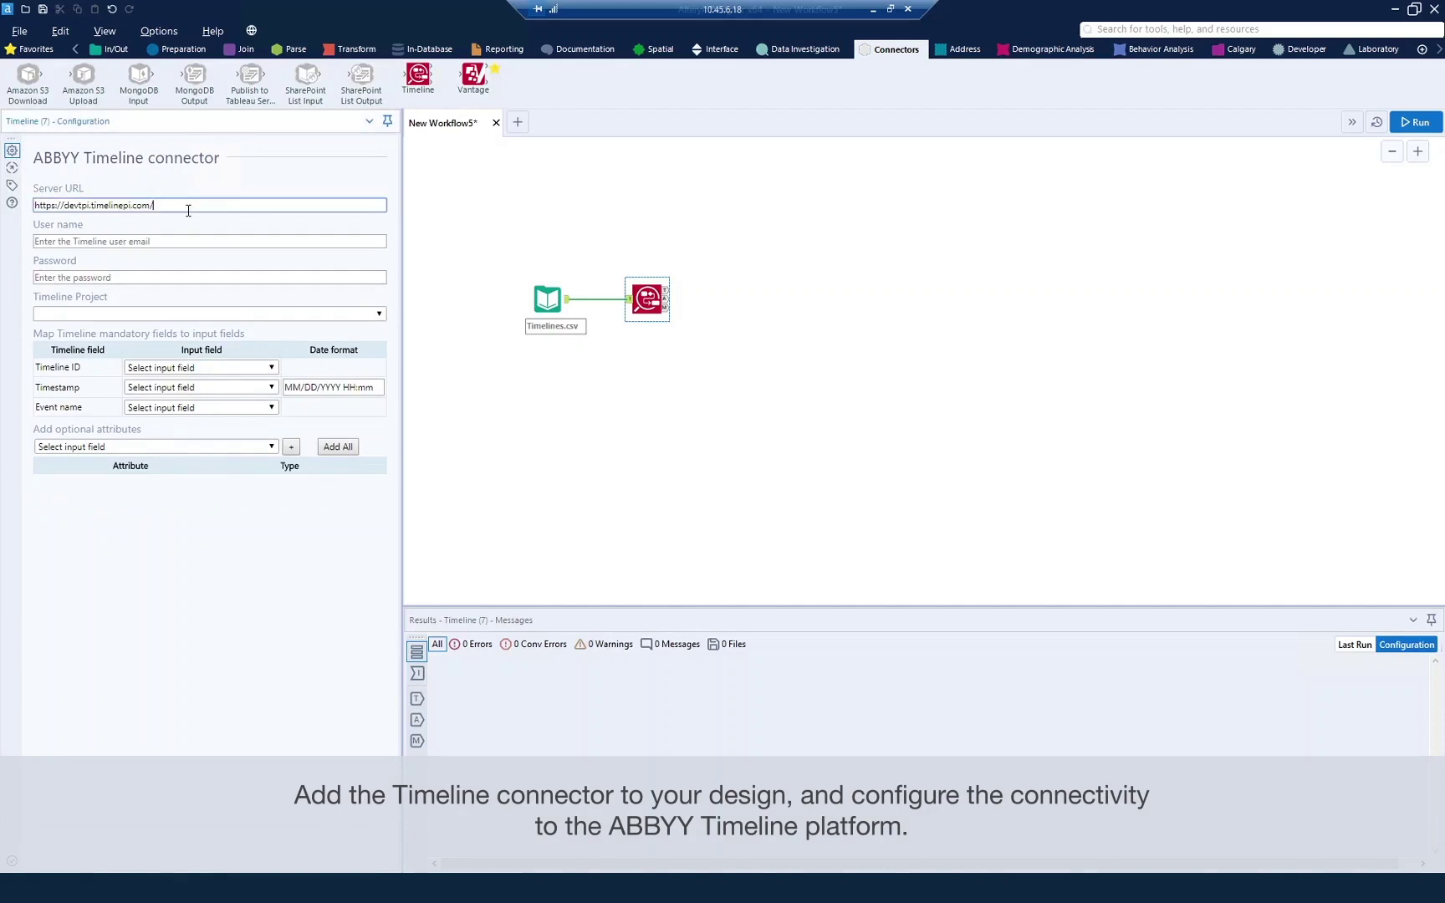
click(151, 242)
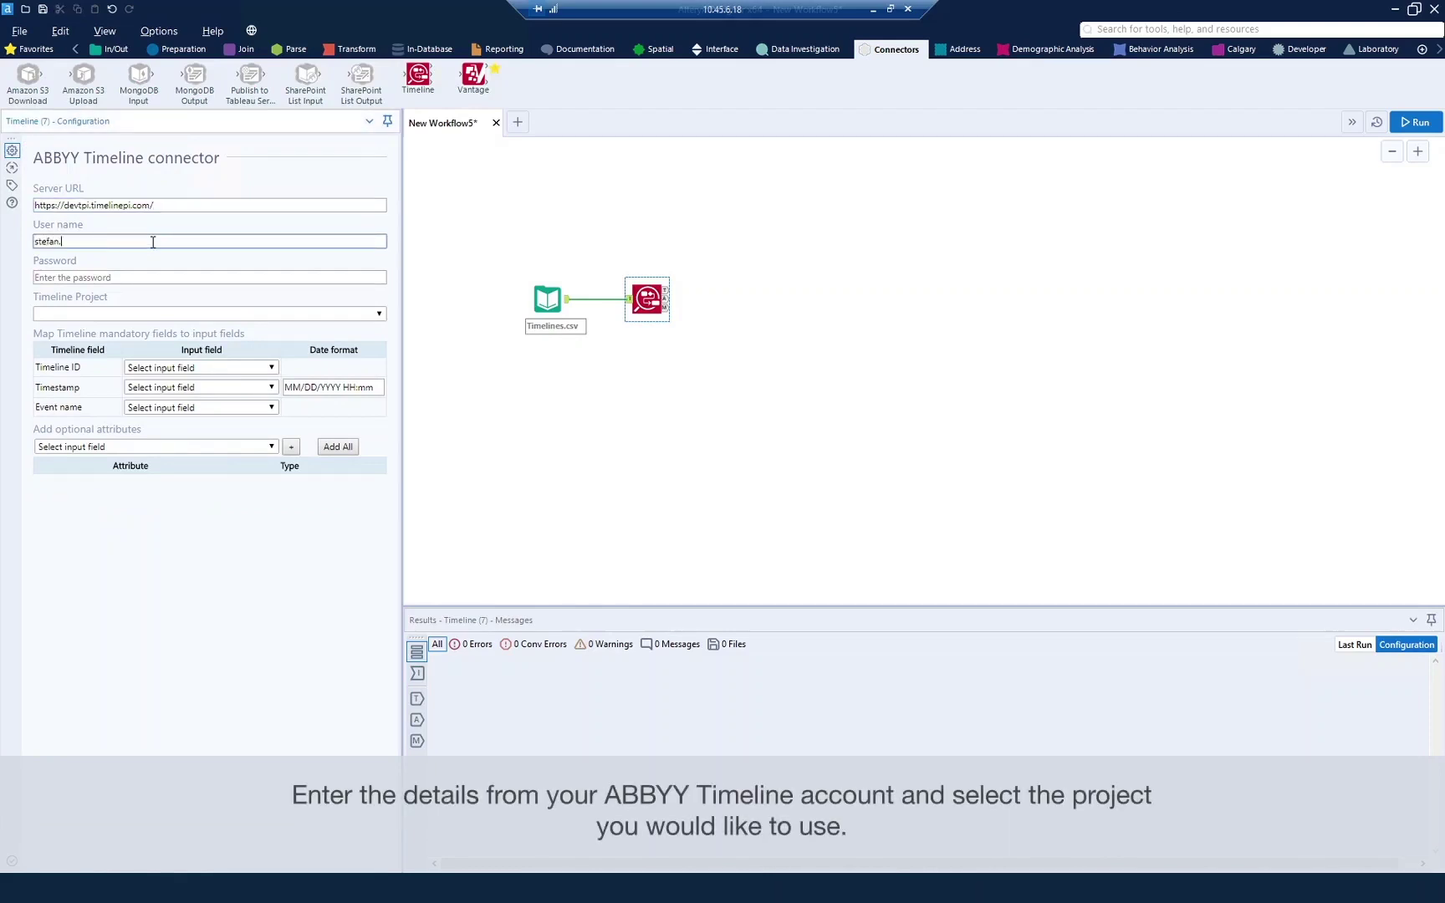
key(Tab)
text(********)
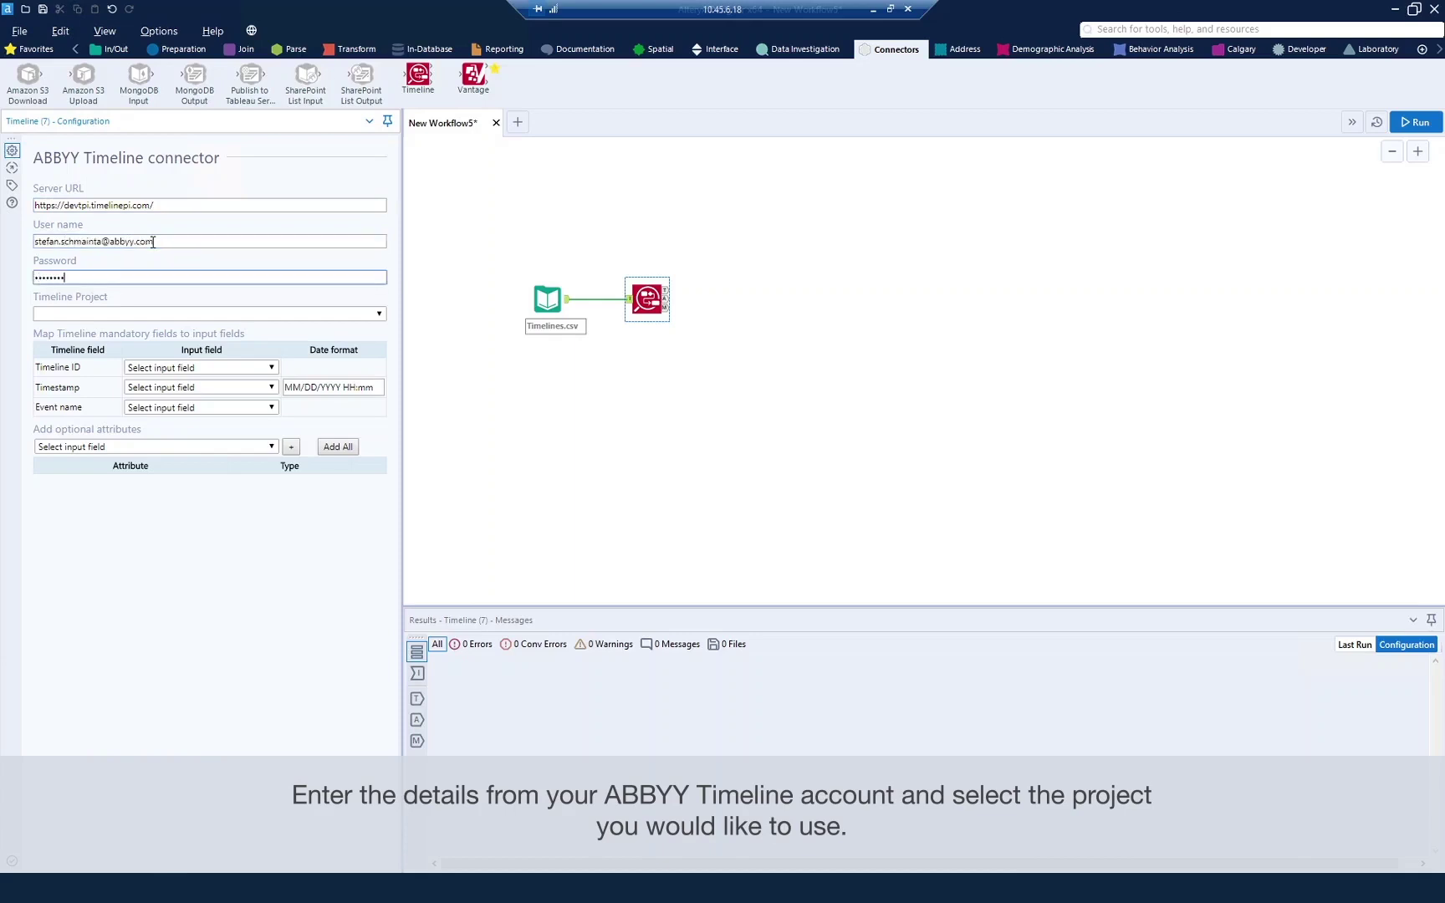
key(Tab)
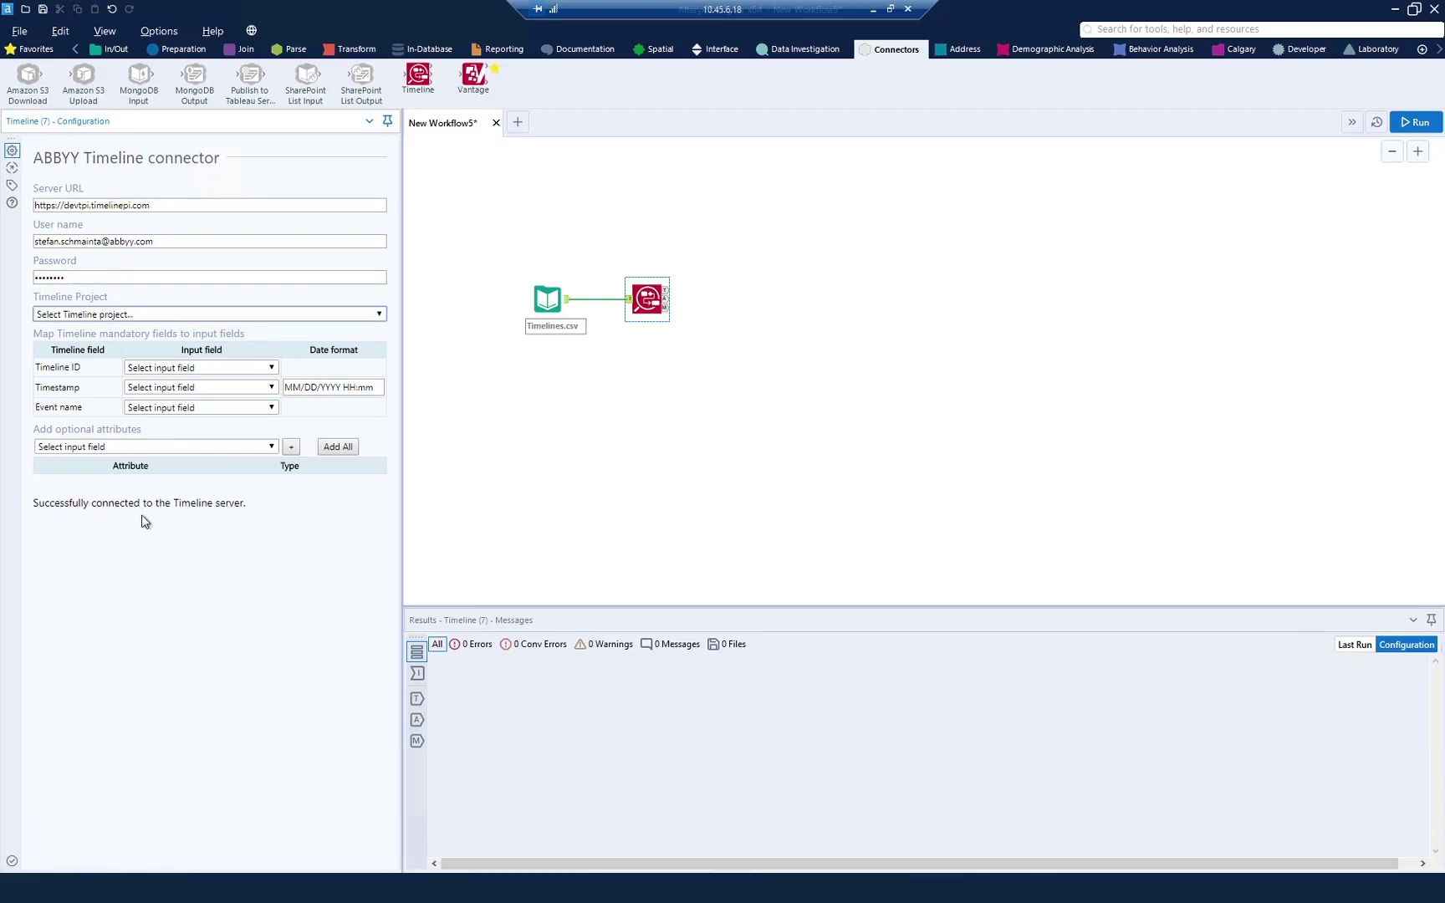
Step: Choose the Inbound Logistics project and map TimelineID, Date and Event to Timeline ID, Timestamp and Event name
click(370, 315)
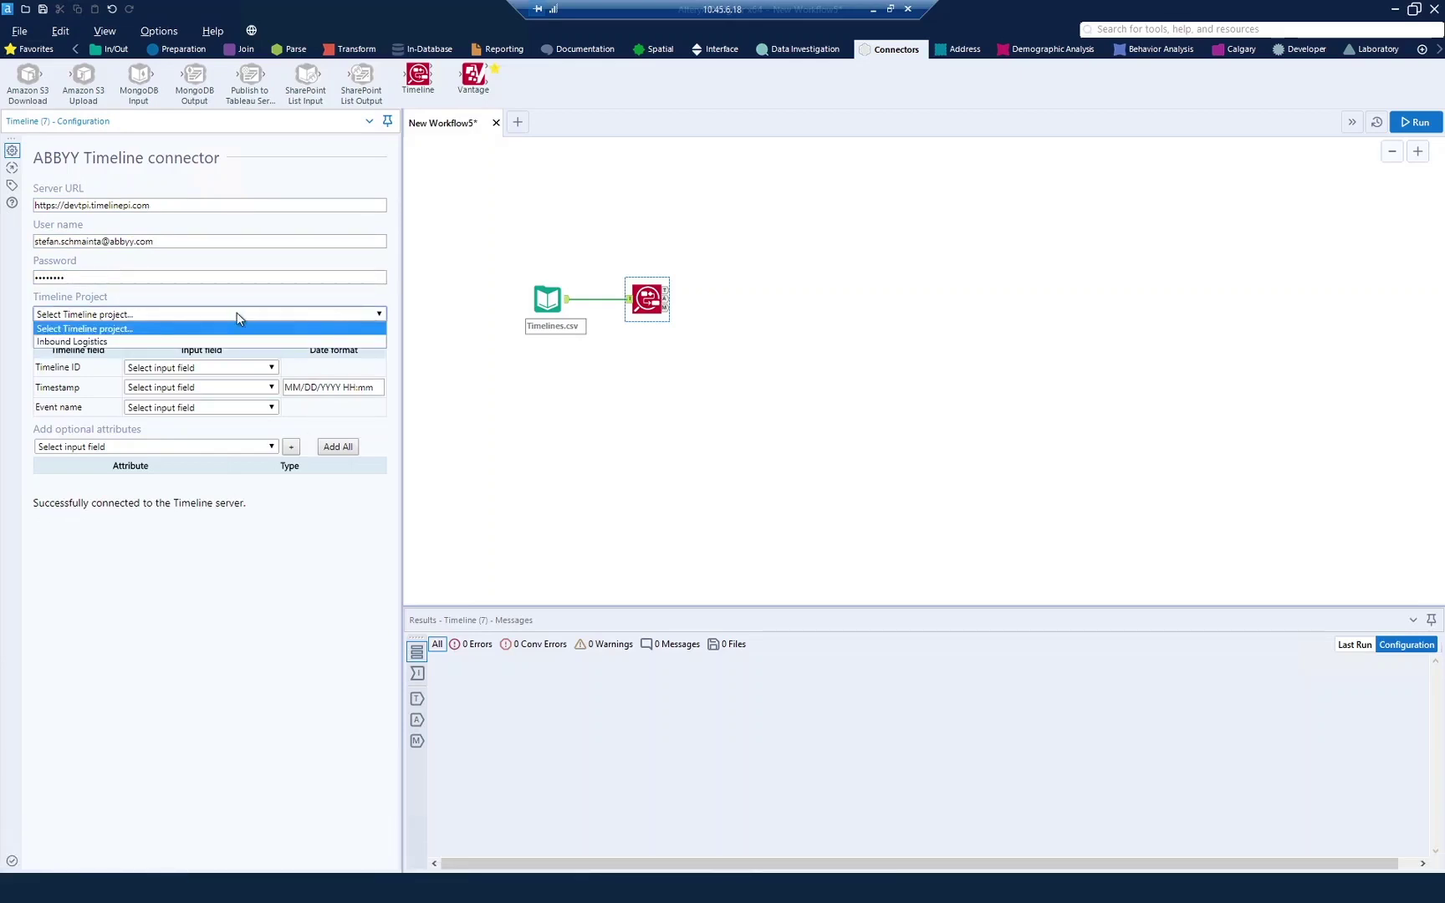
click(60, 343)
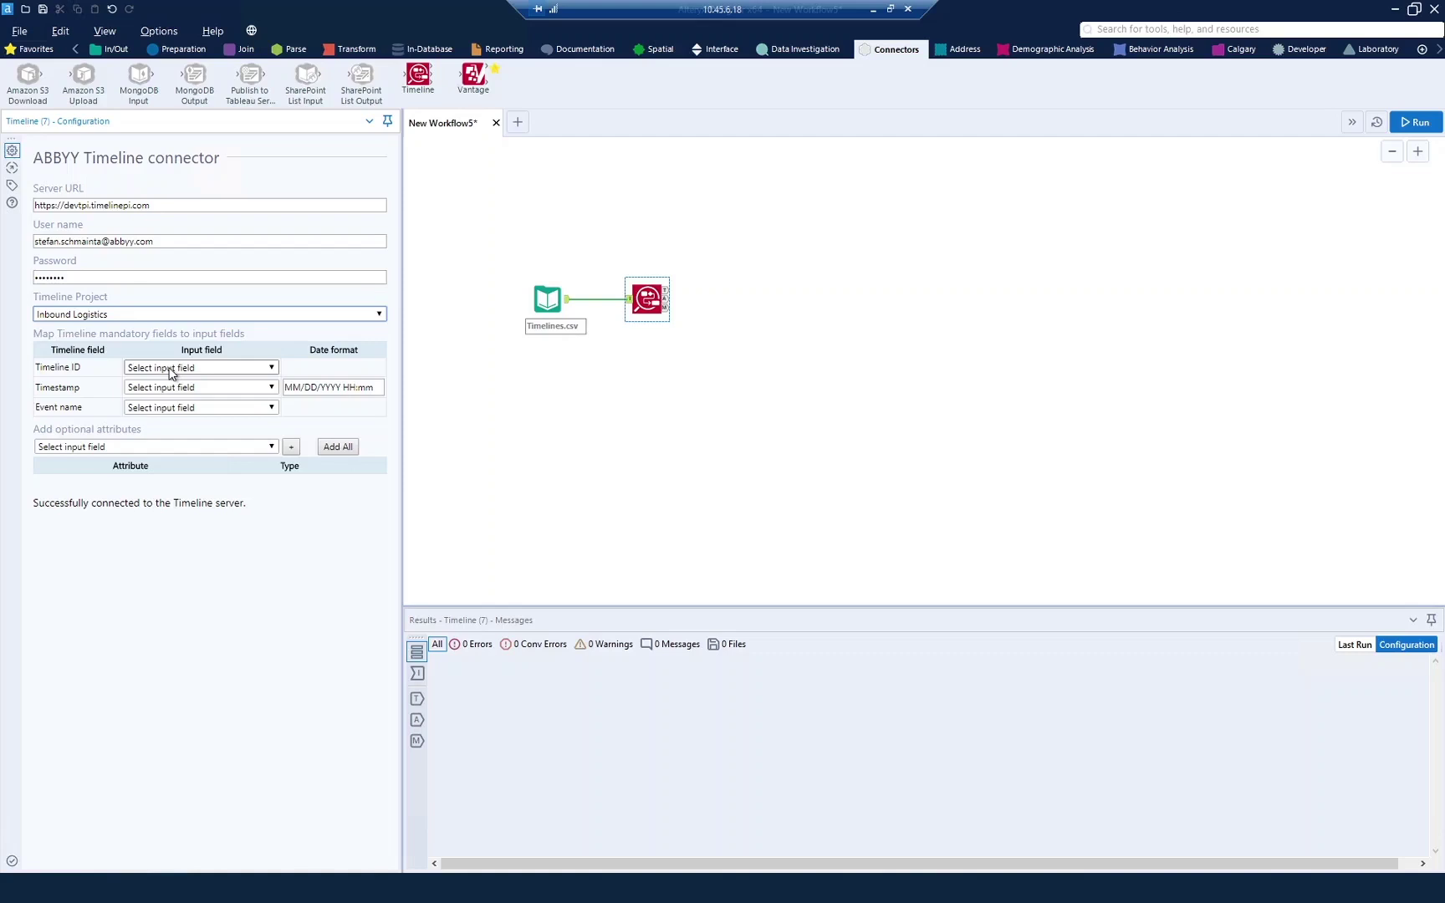
click(169, 370)
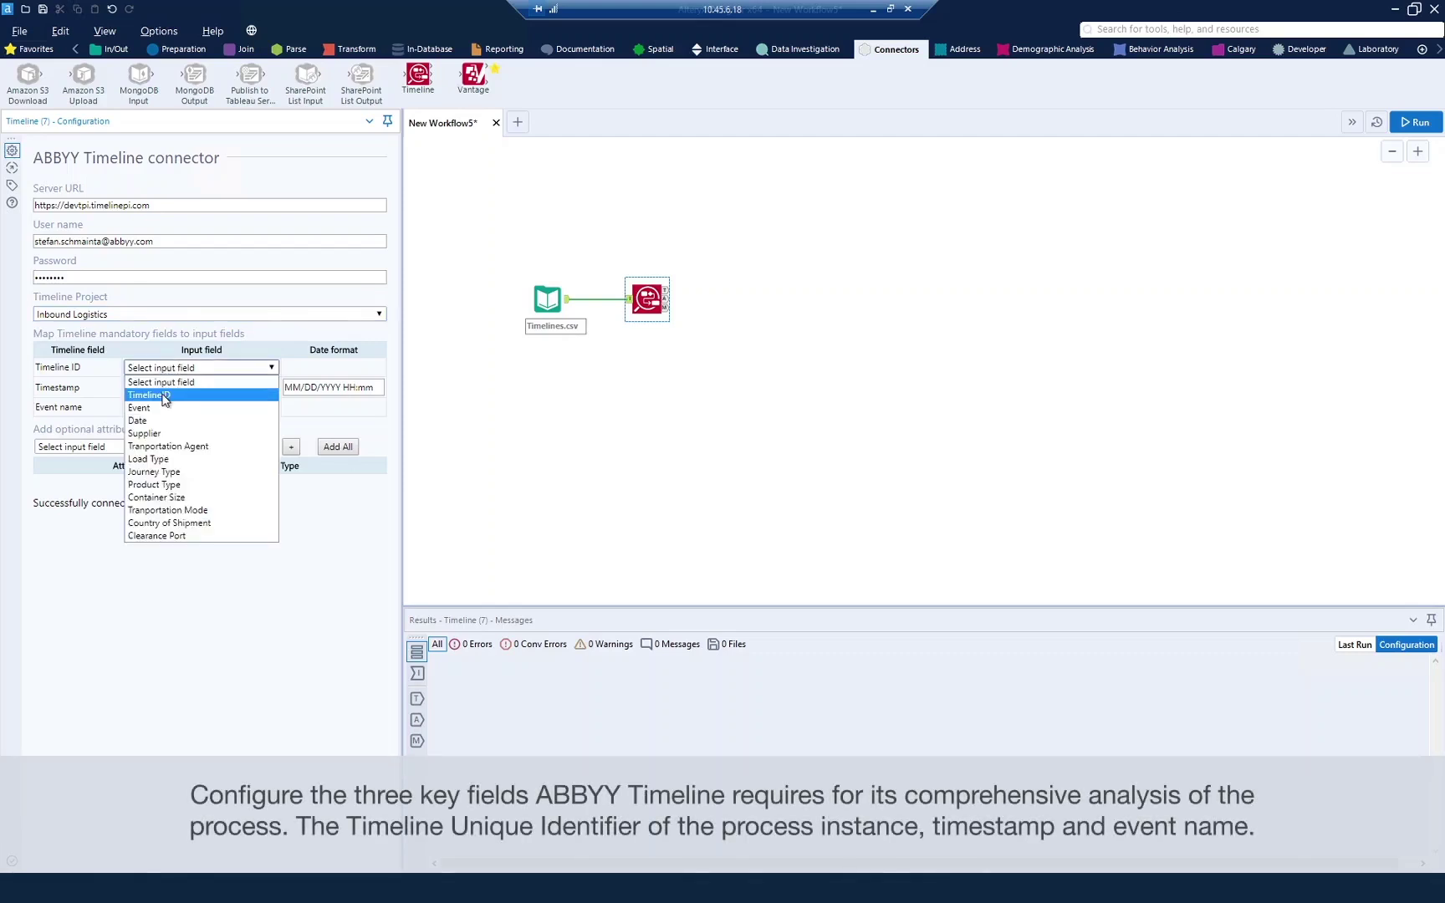
click(165, 397)
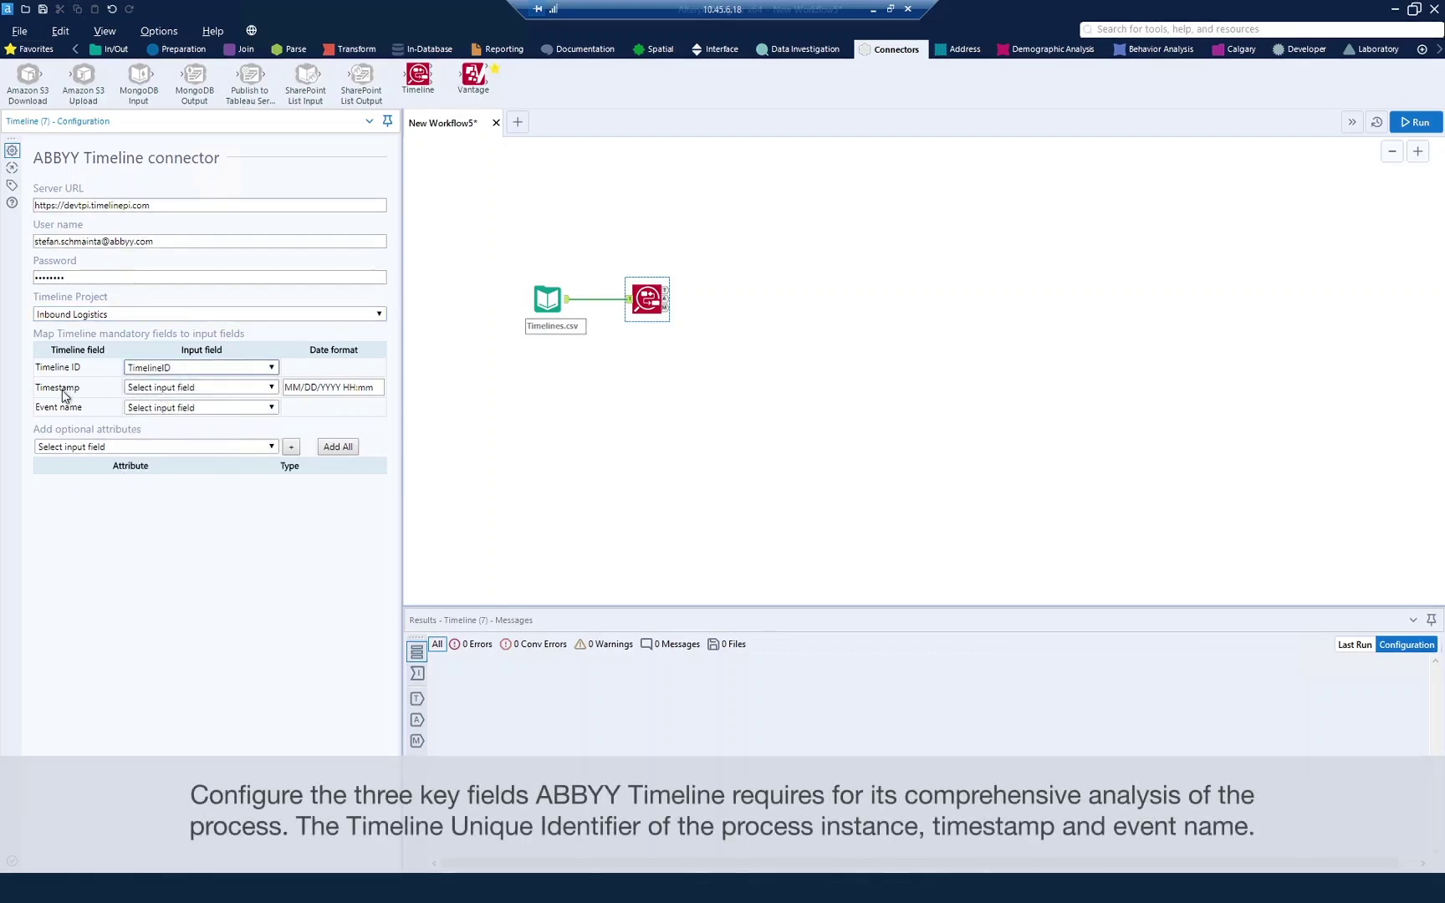
click(175, 390)
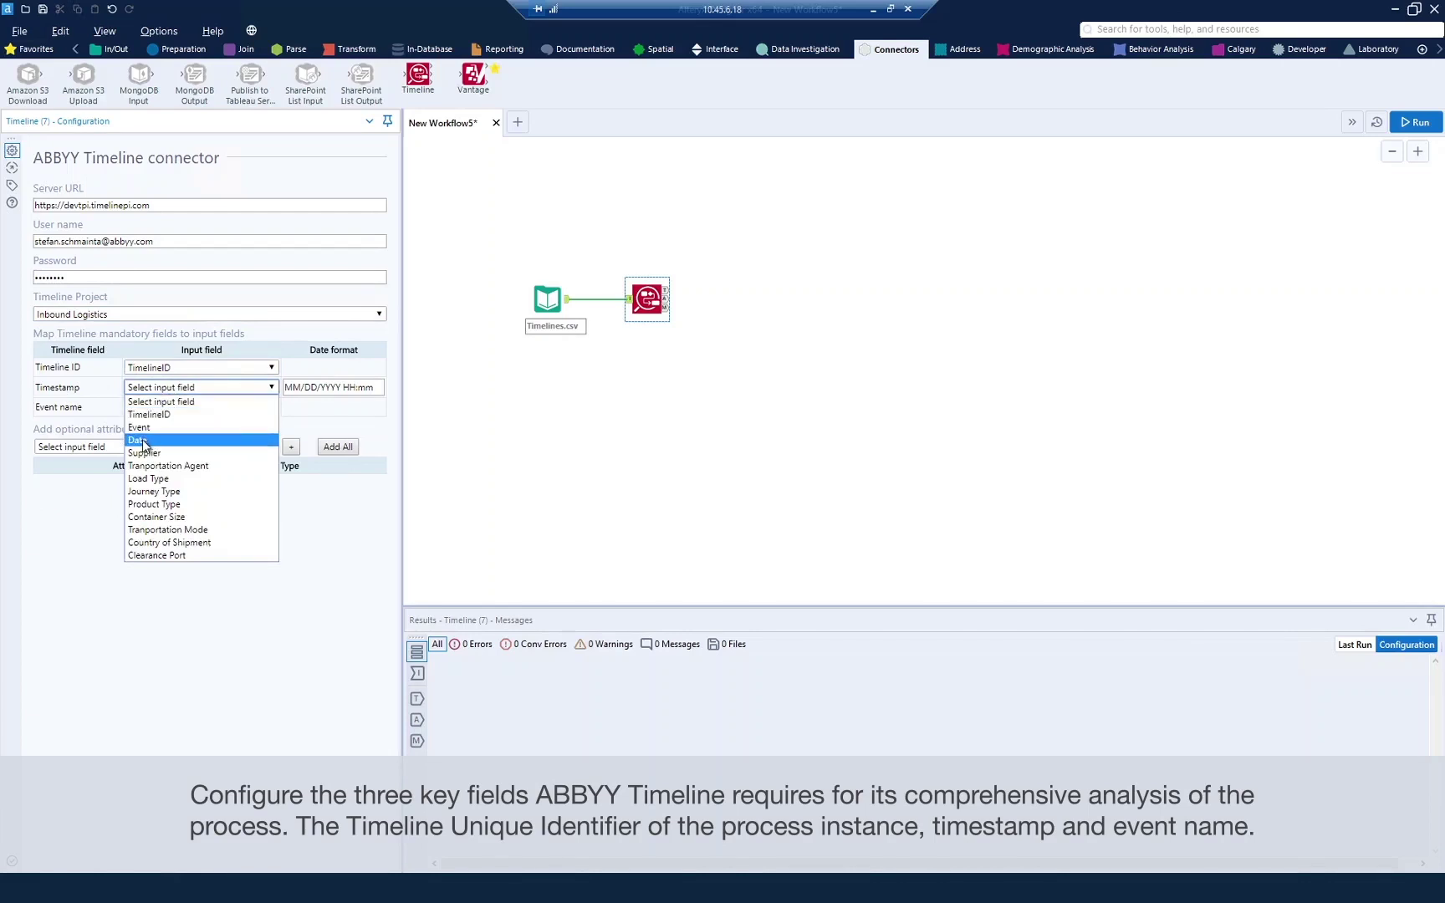
click(143, 441)
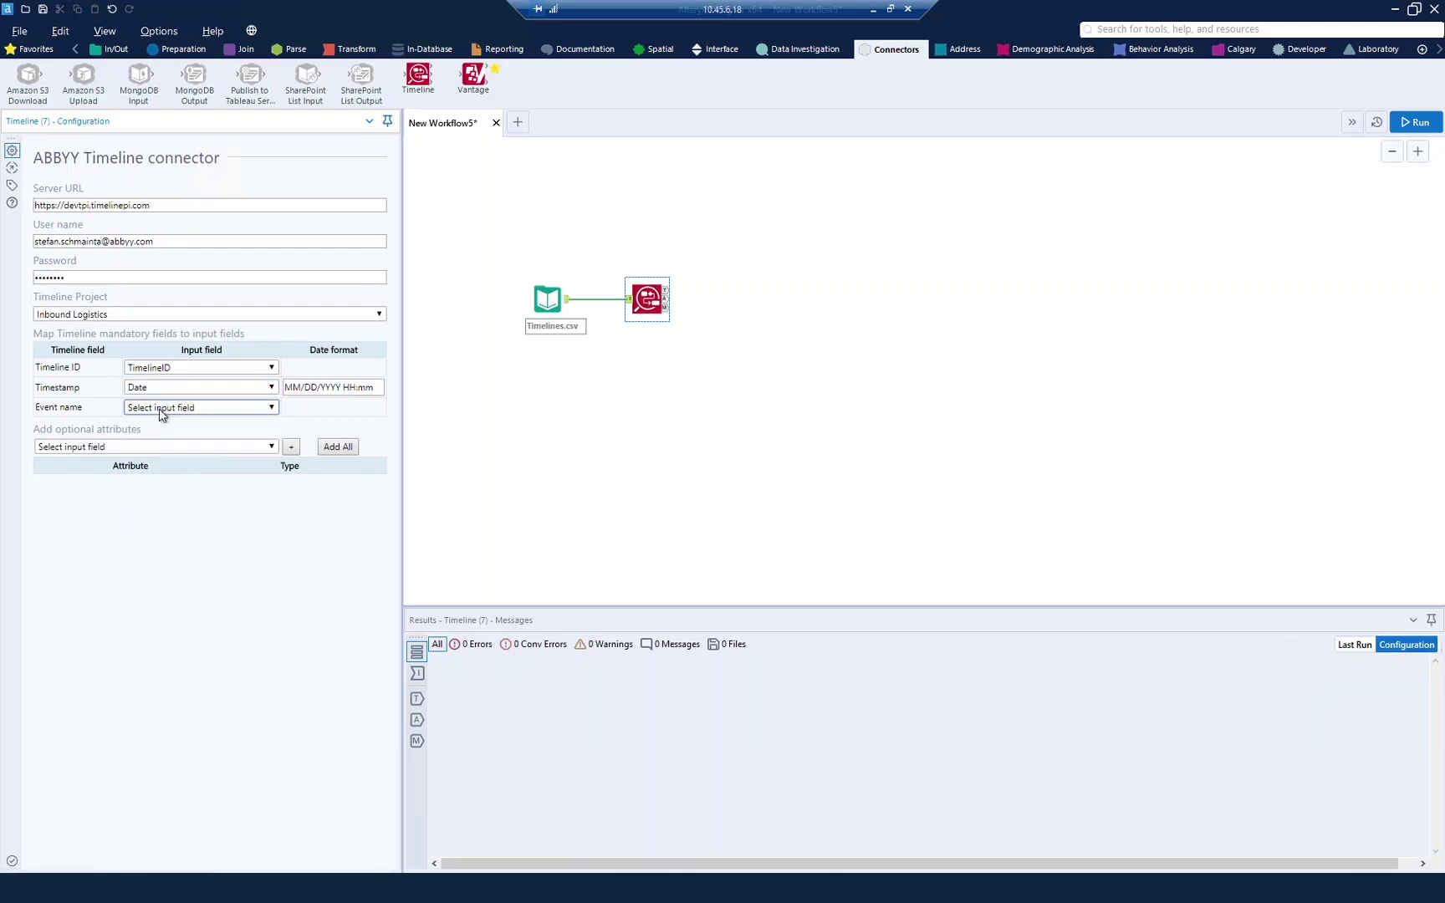
click(162, 410)
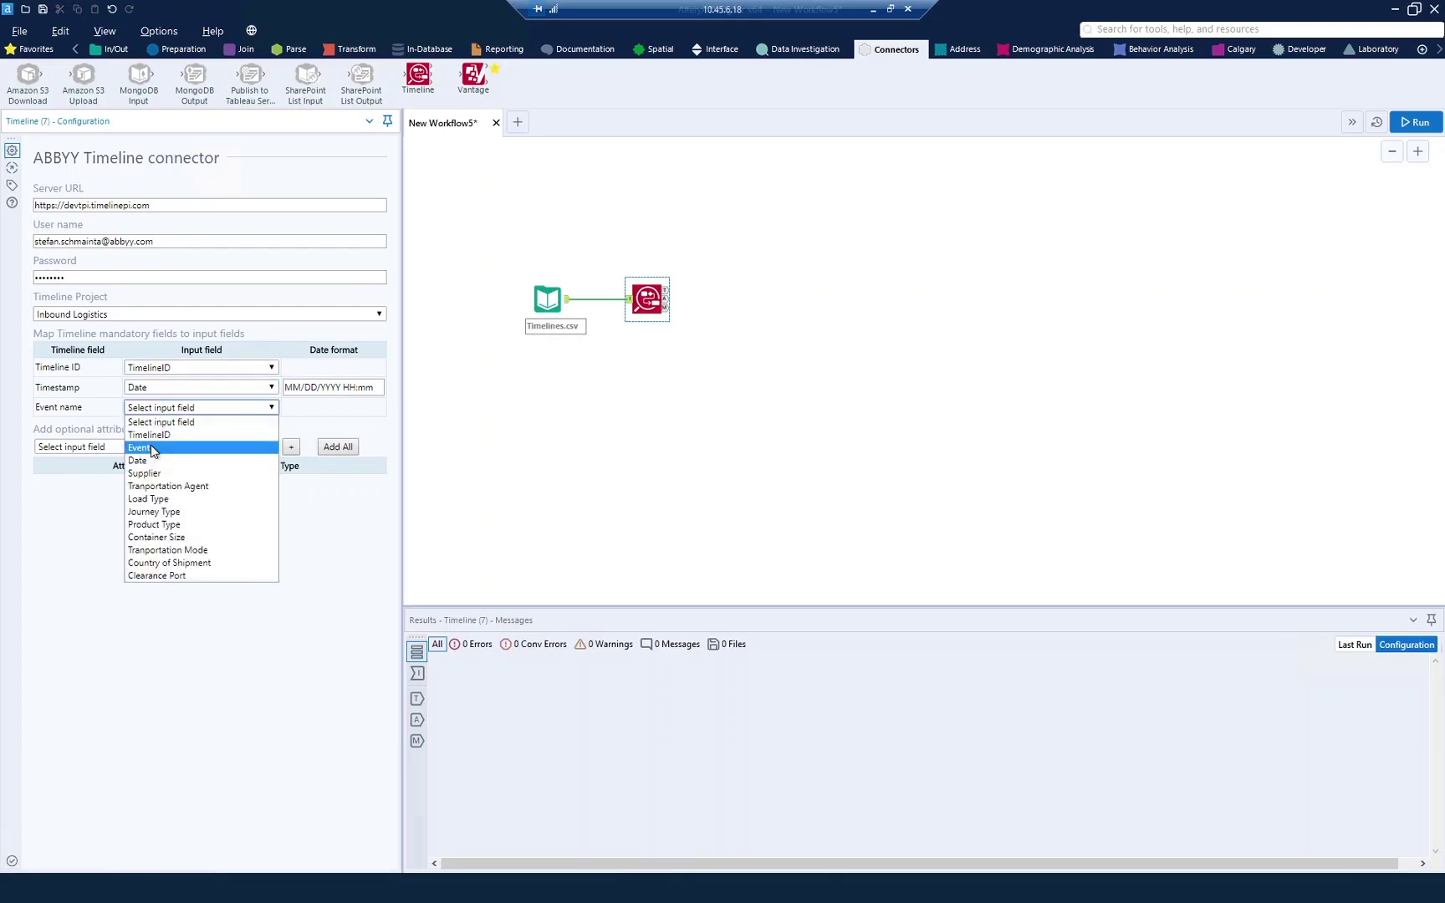
click(154, 450)
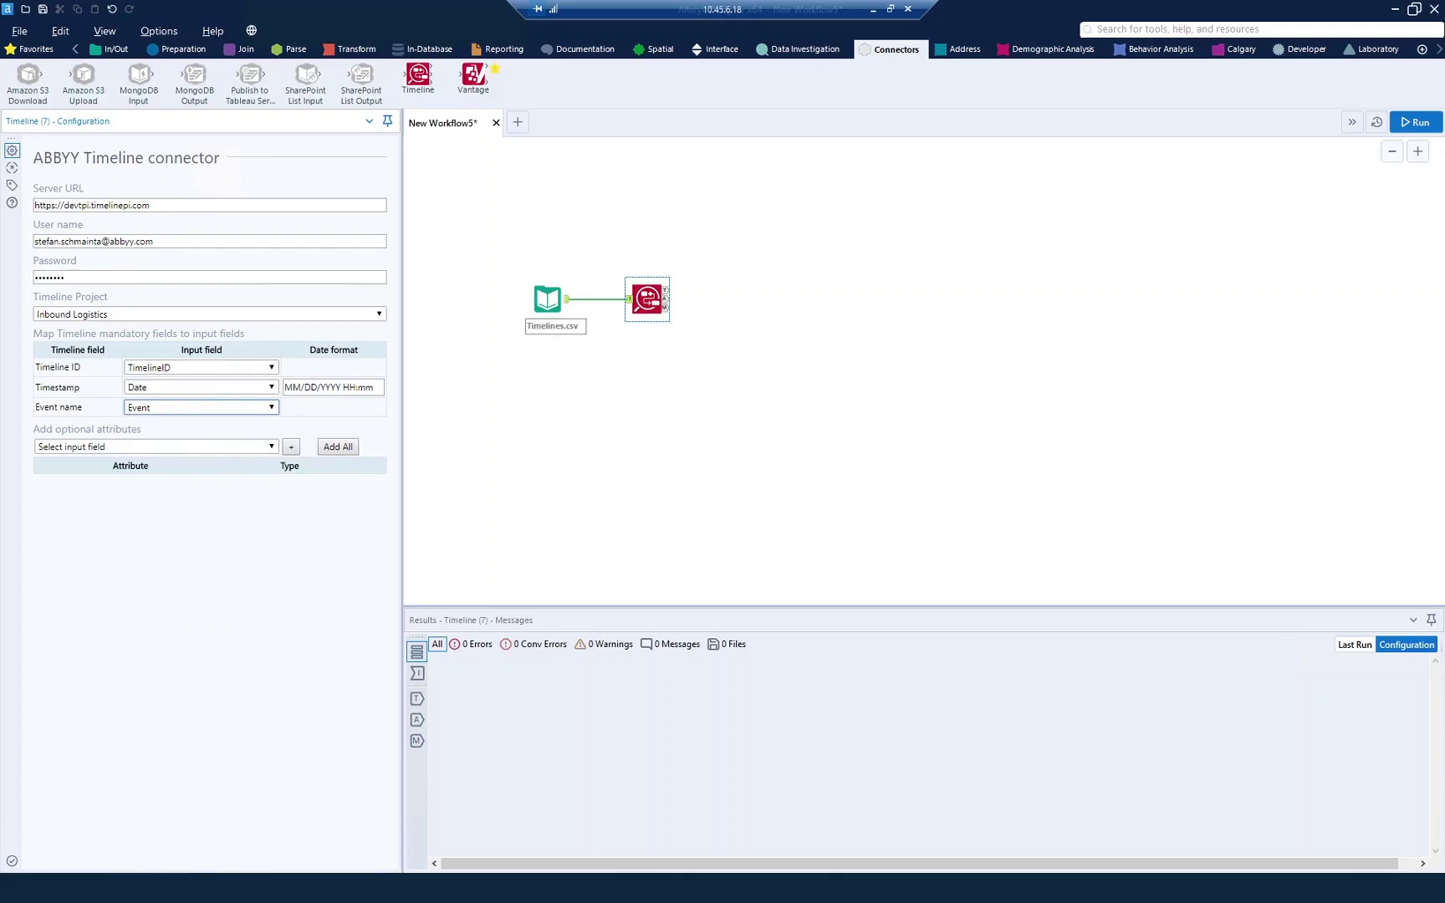
click(548, 300)
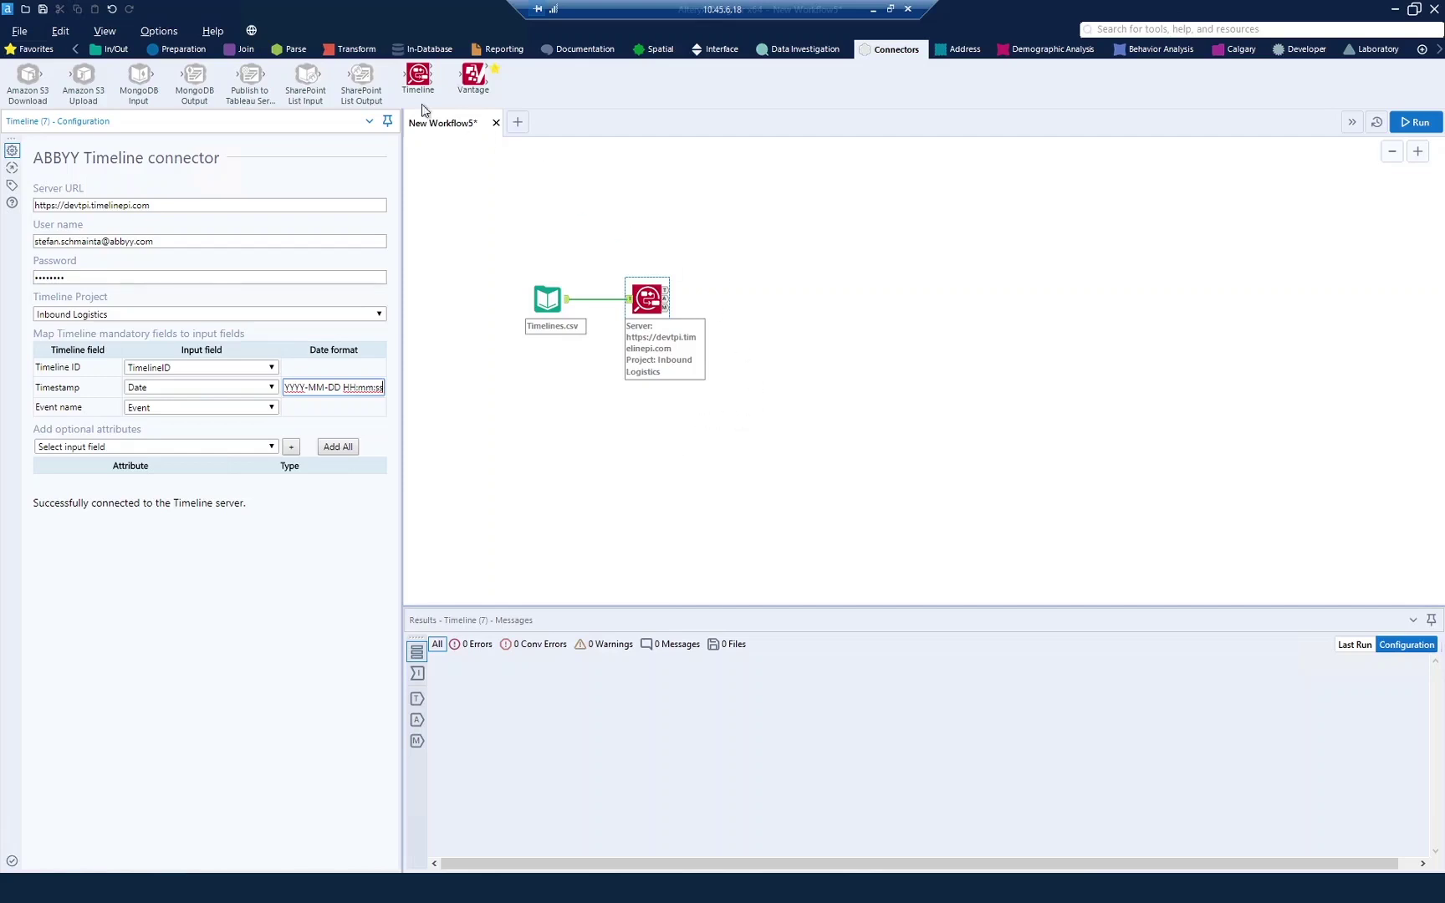
Step: Bring up the In/Out tool palette
click(113, 49)
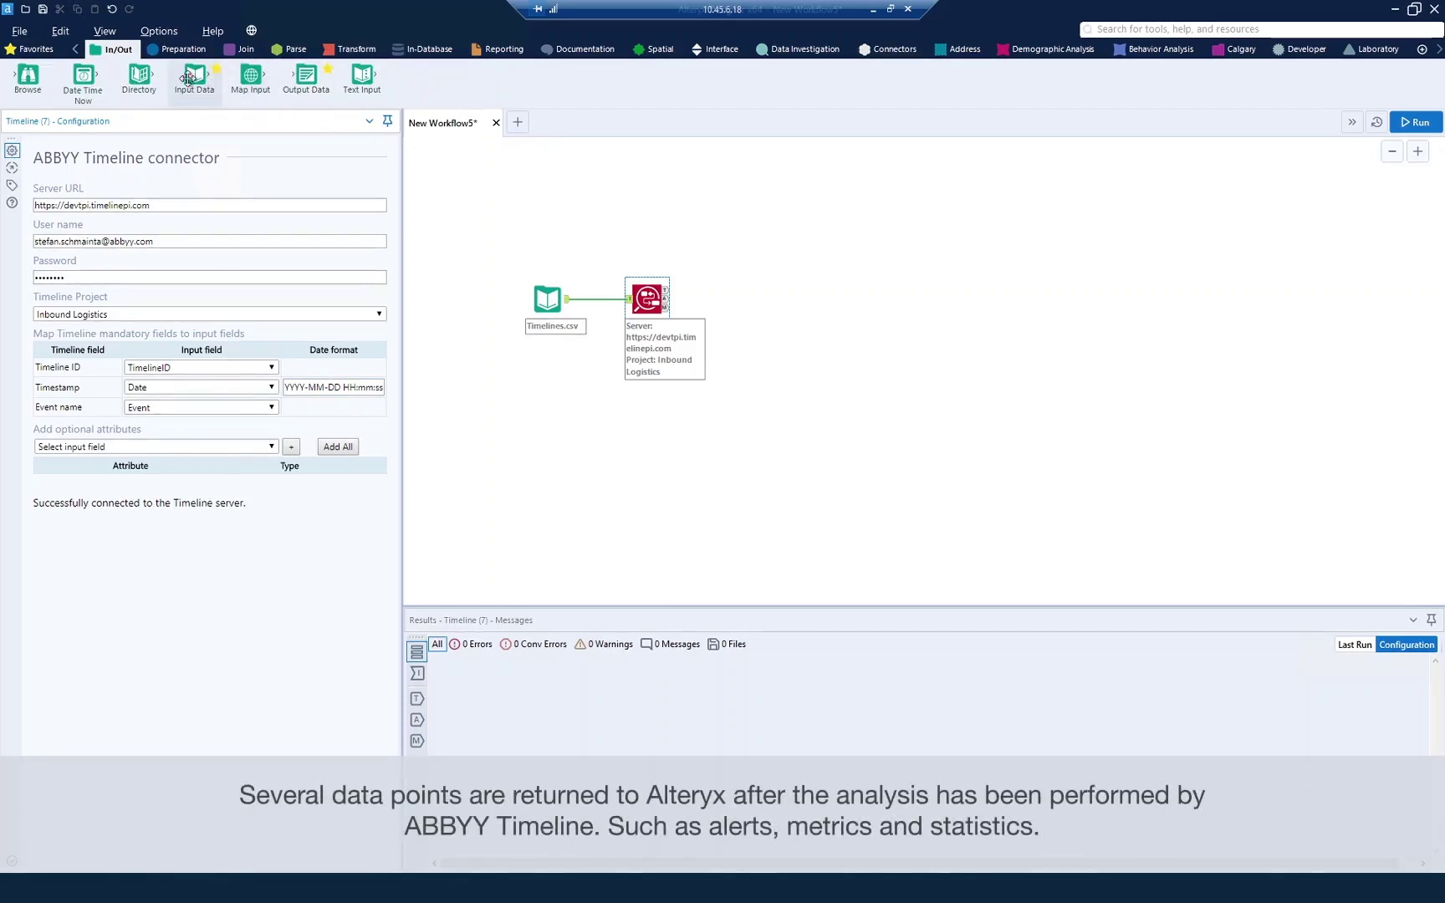
Step: Add an Output Data tool after the connector, writing comma-separated Timeline_statistics.csv from recent files
drag(306, 77, 727, 259)
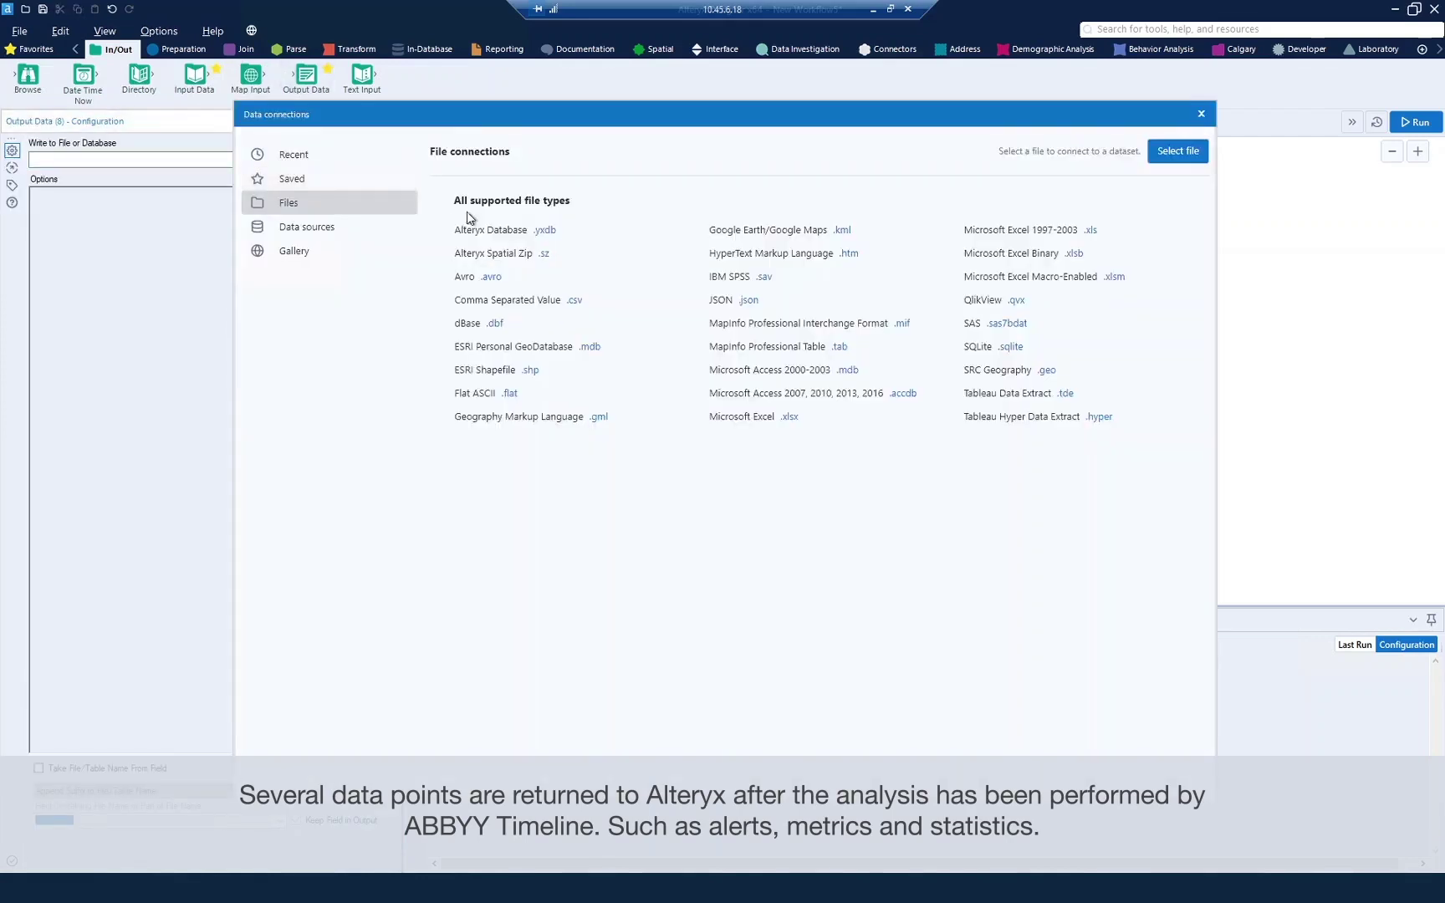
click(297, 155)
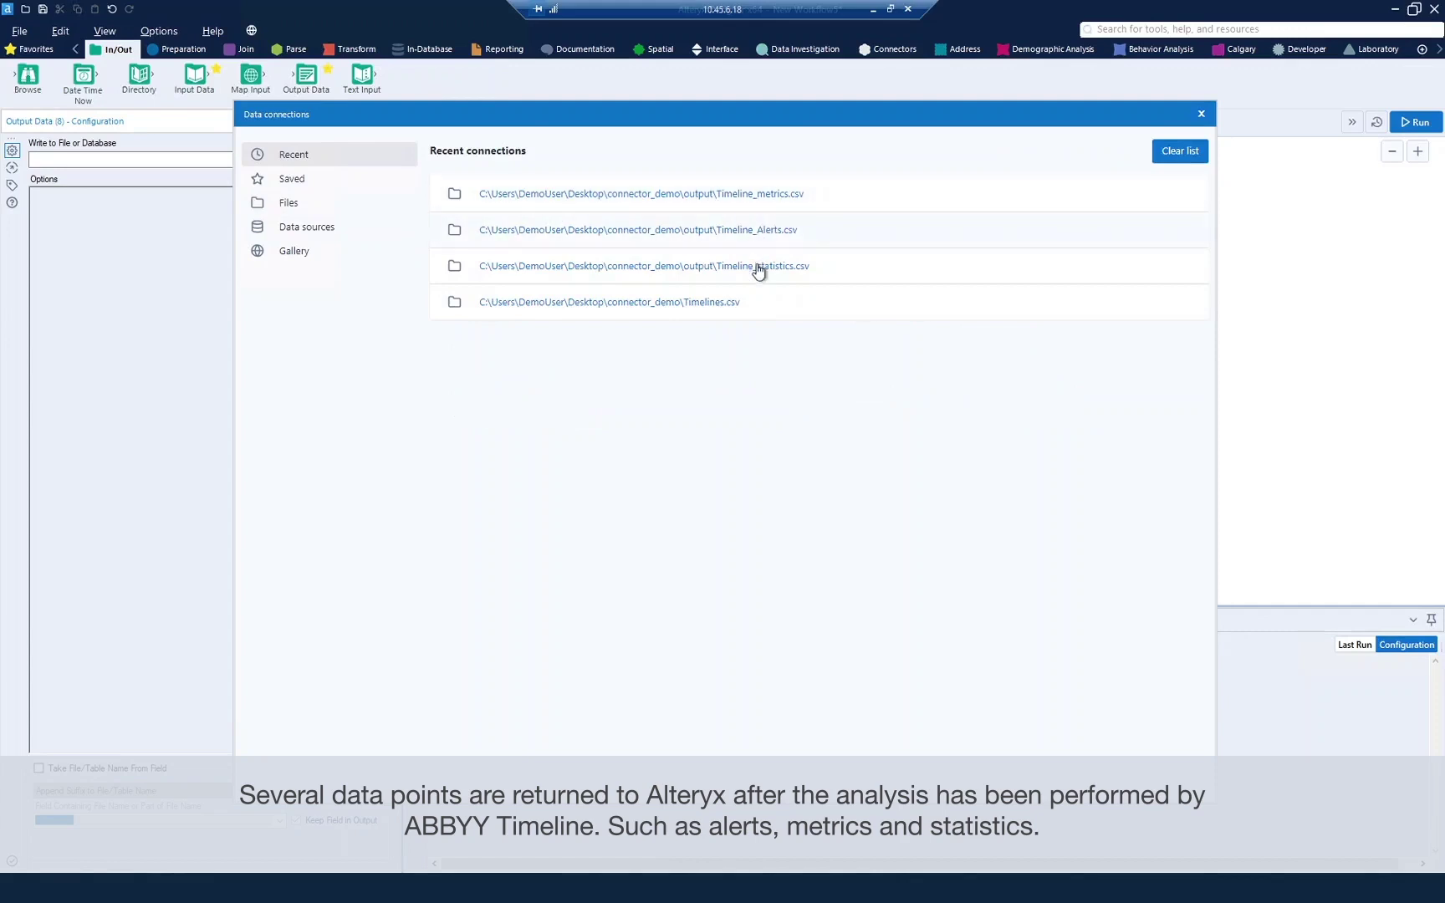
click(757, 268)
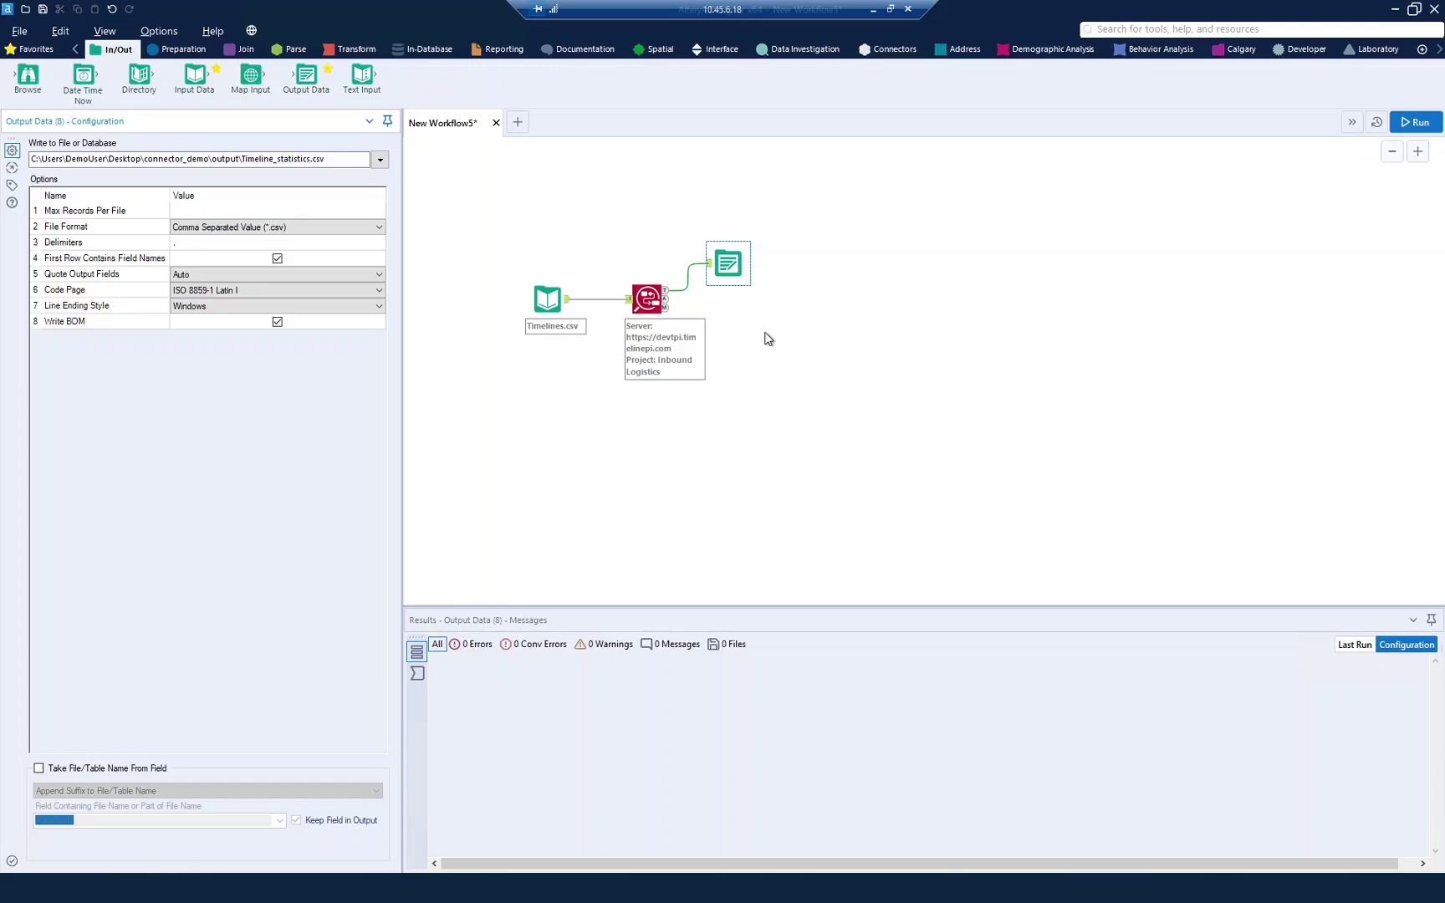
Step: Place second and third Output Data tools, writing Timeline_Alerts.csv and Timeline_metrics.csv
drag(306, 79, 696, 262)
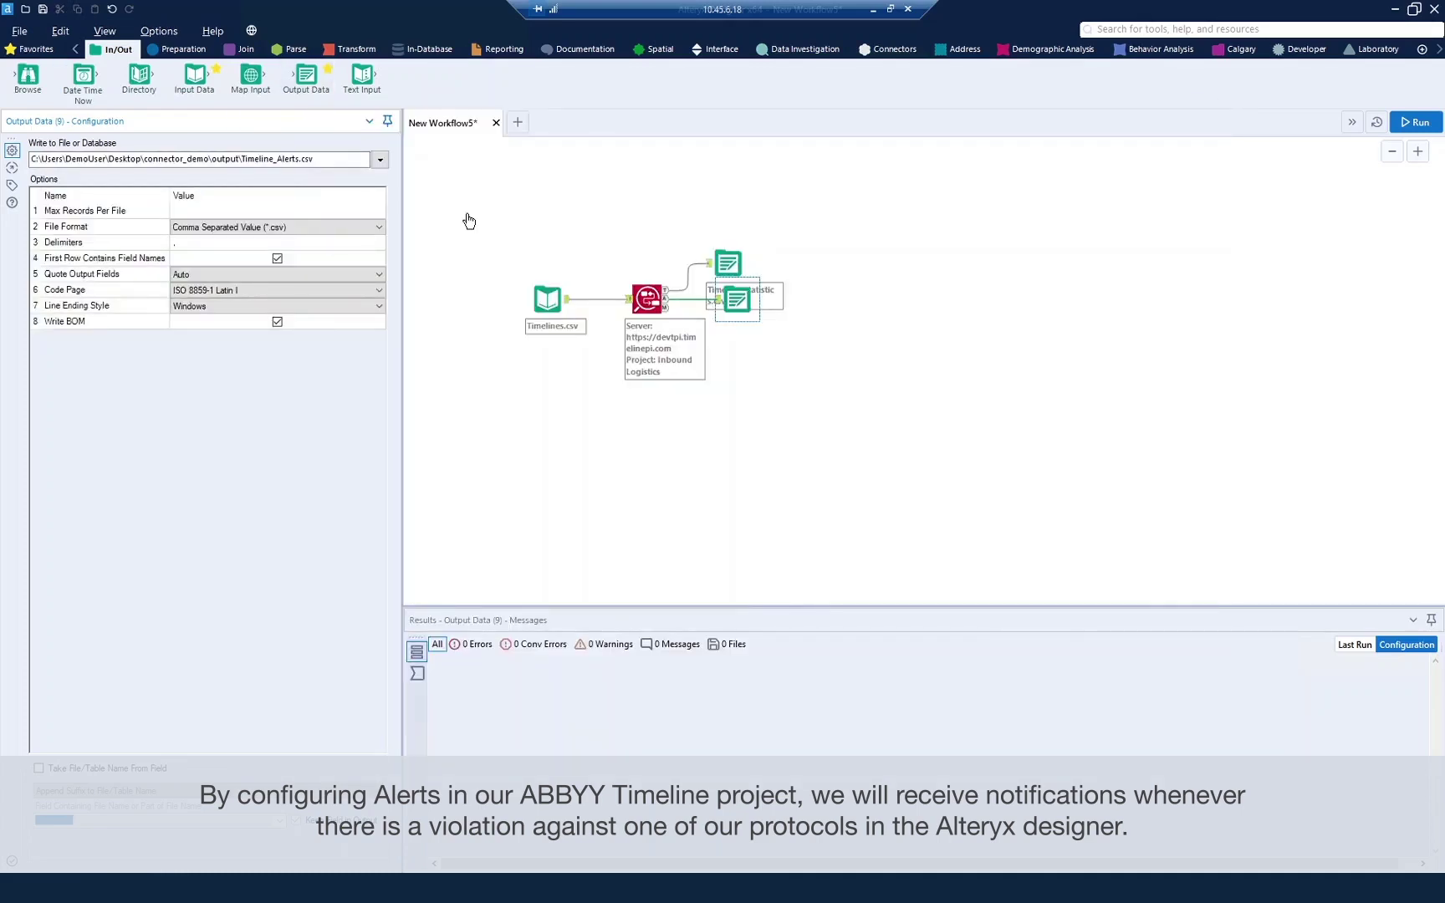
drag(292, 77, 629, 264)
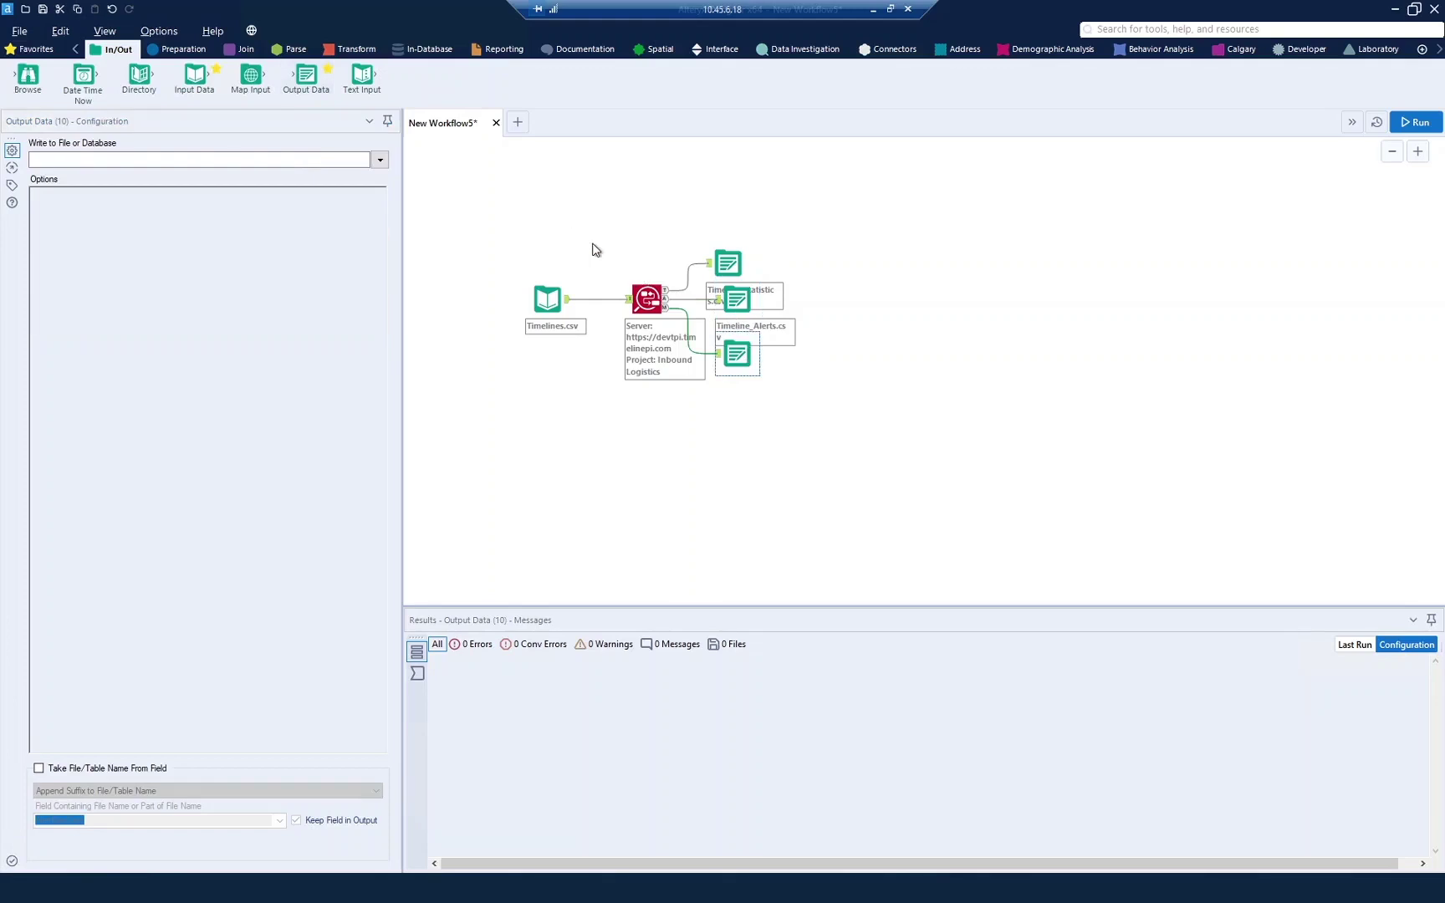
click(380, 159)
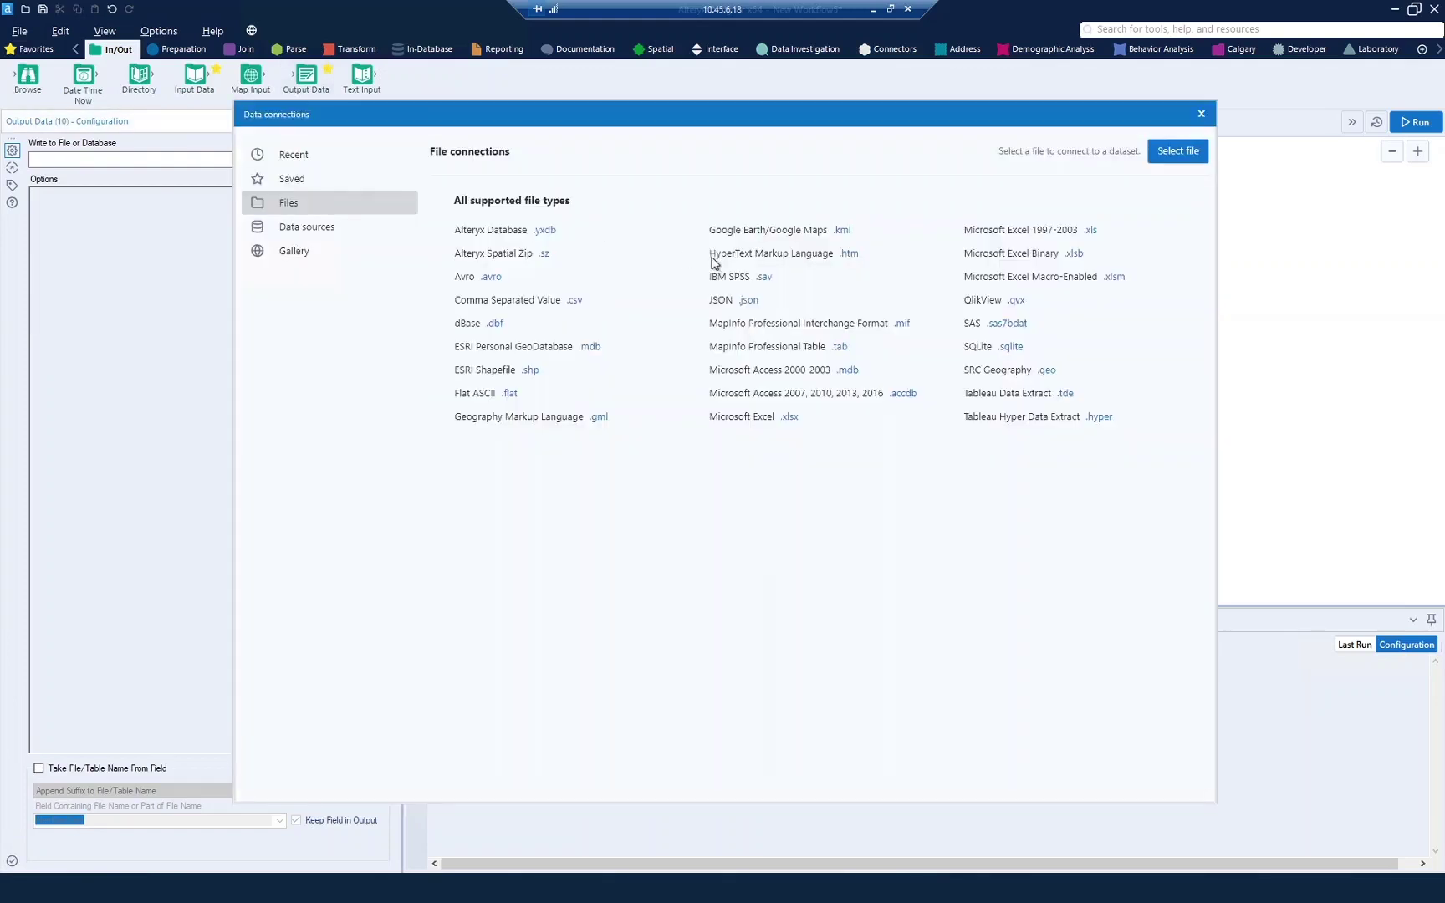
click(285, 161)
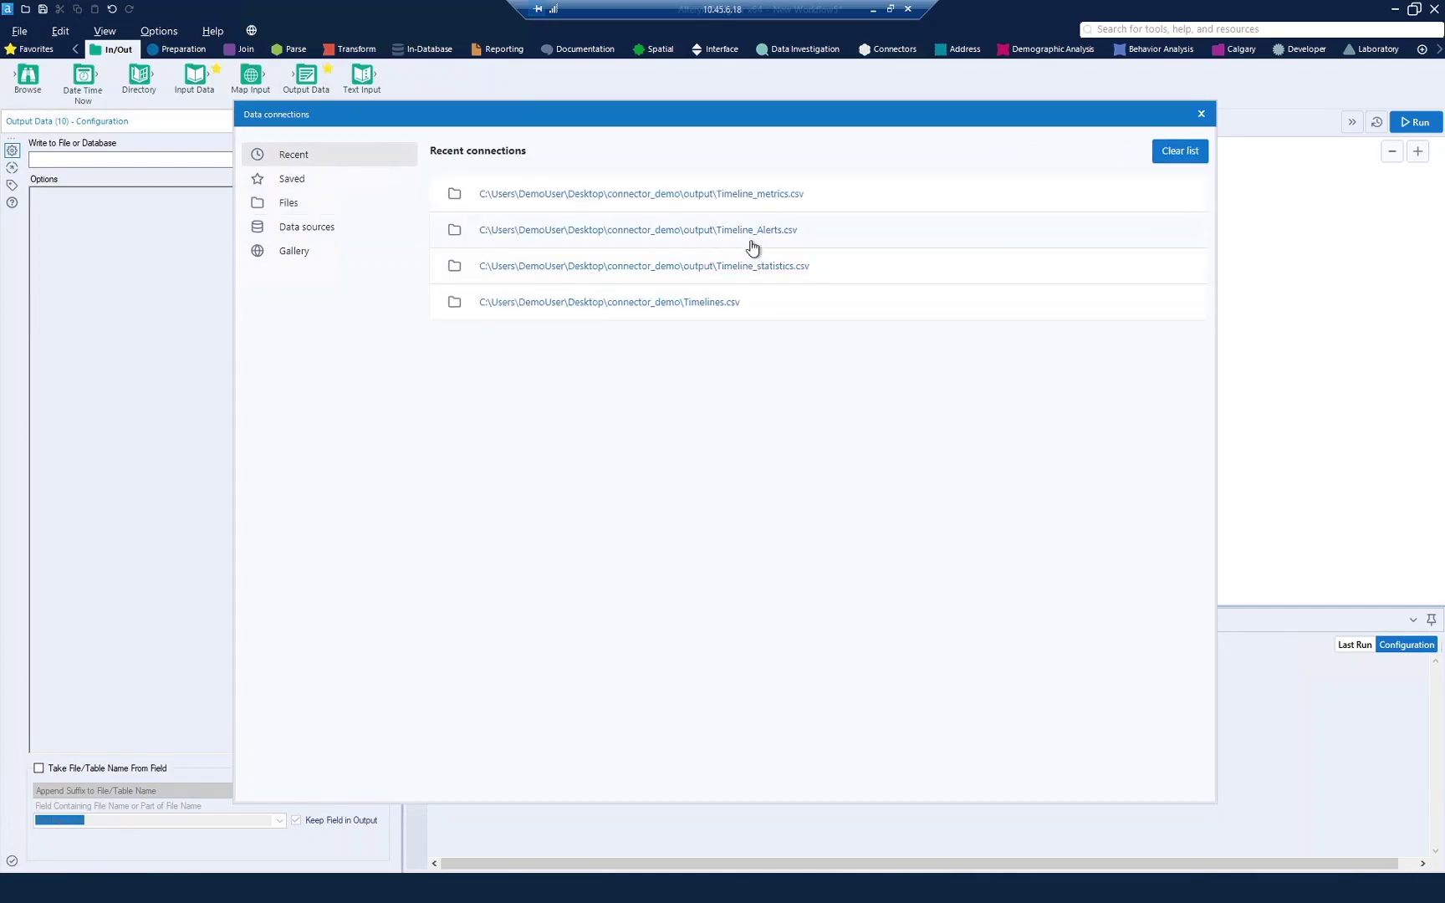
click(759, 196)
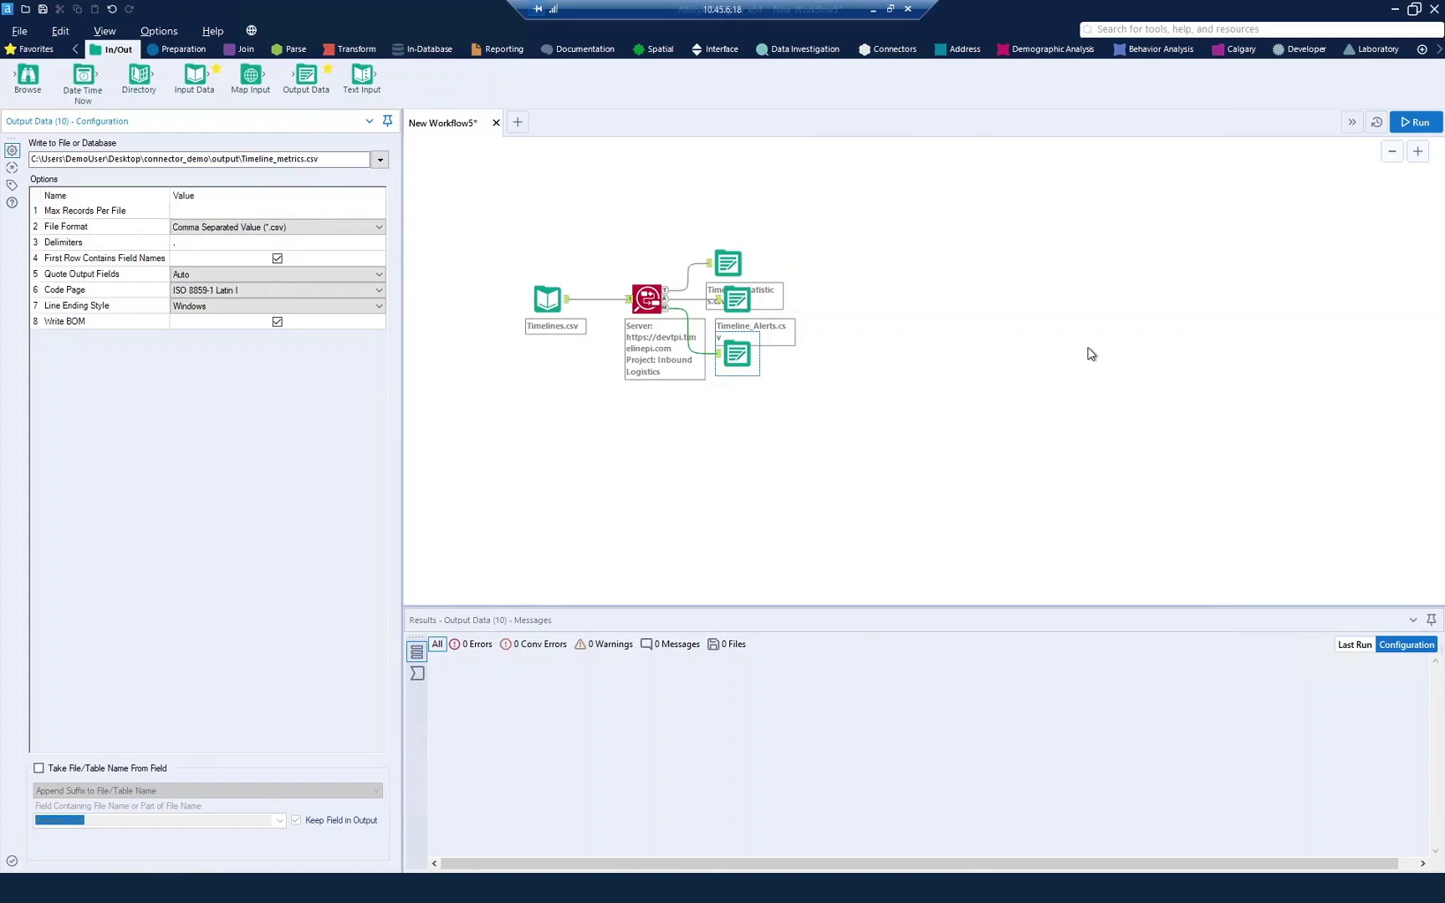
Step: Run the workflow, reading all 394,900 Timelines.csv records with 0 errors and 1 warning
click(1419, 125)
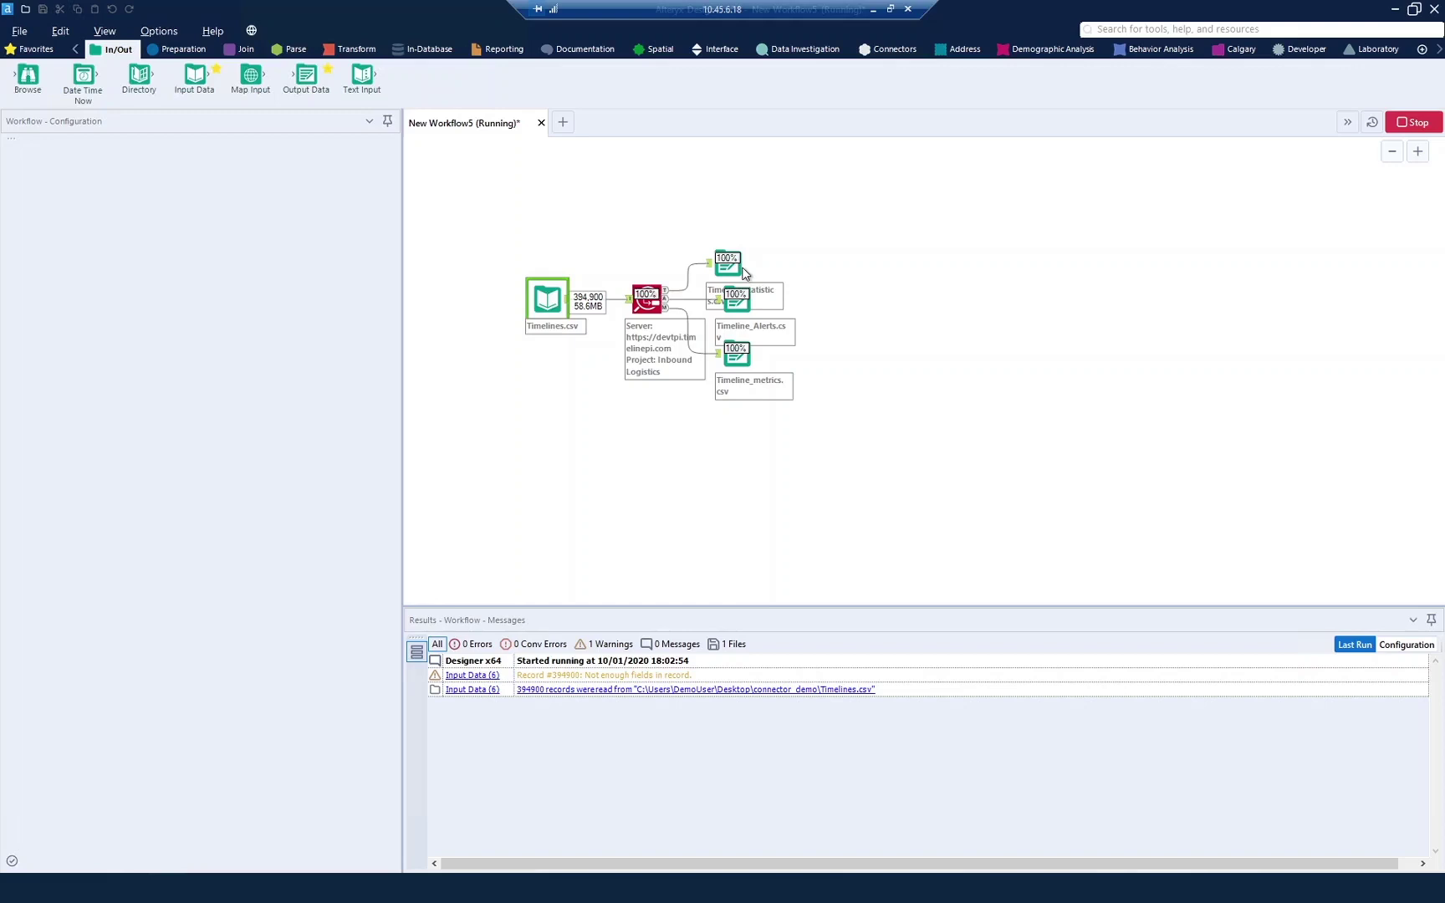
Step: Inspect the statistics output, then show the Timelines.csv input's 394,900 records in Results
click(743, 272)
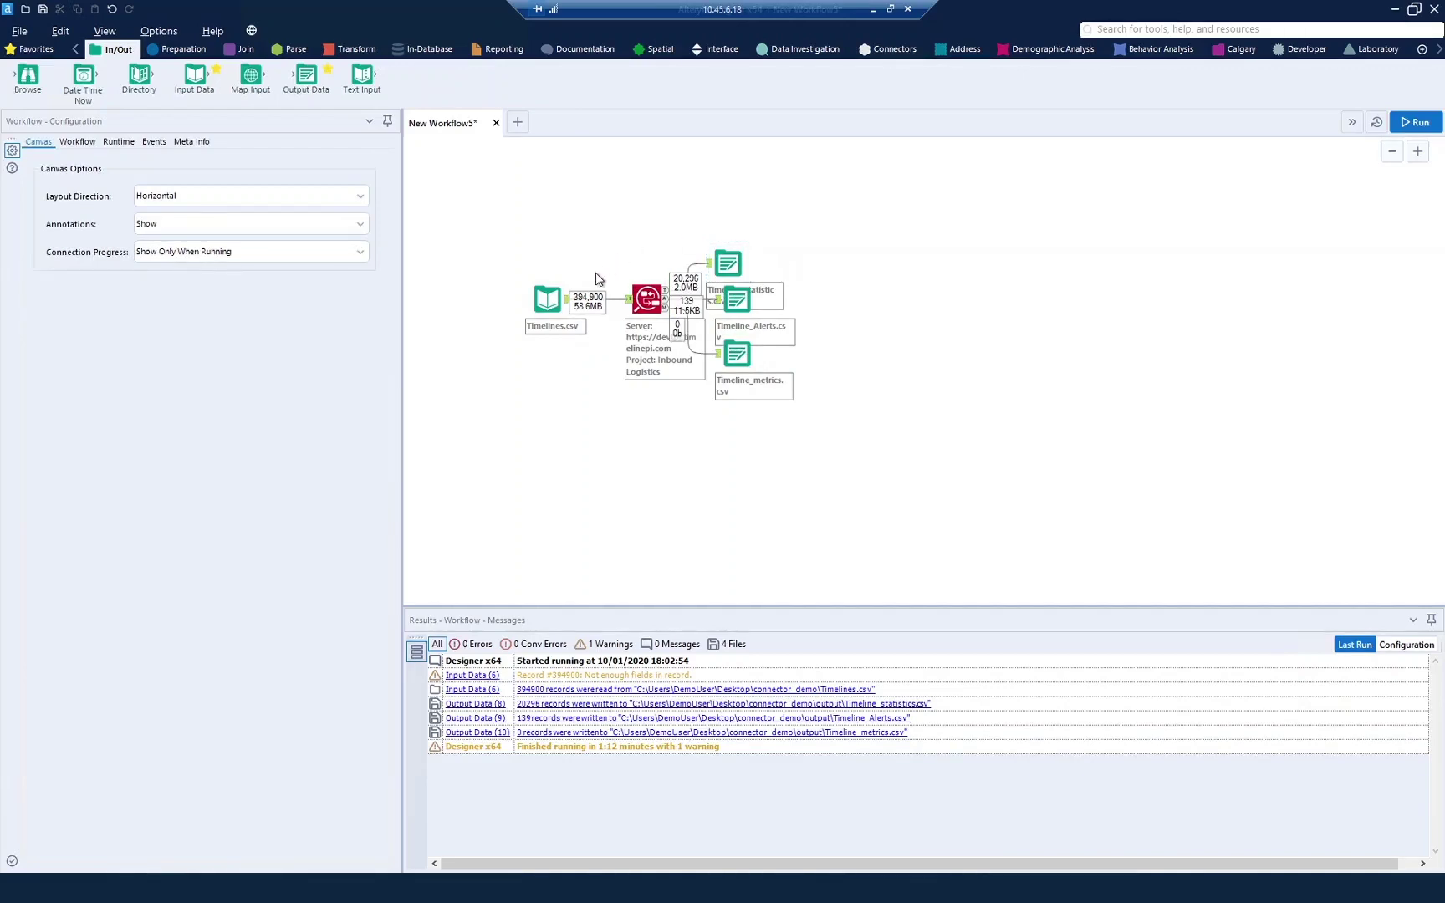
click(546, 298)
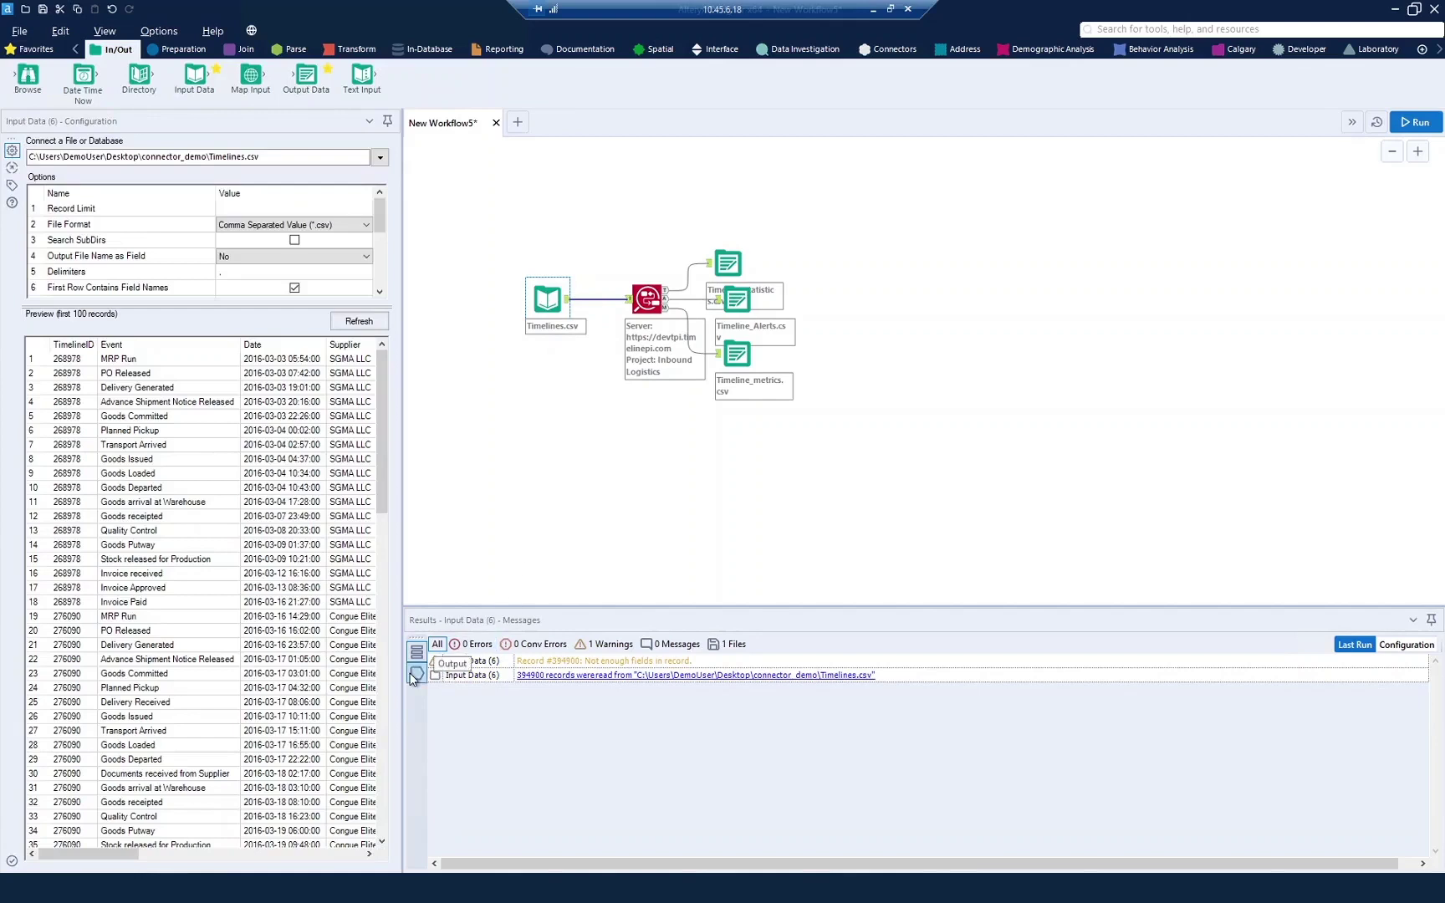
click(417, 673)
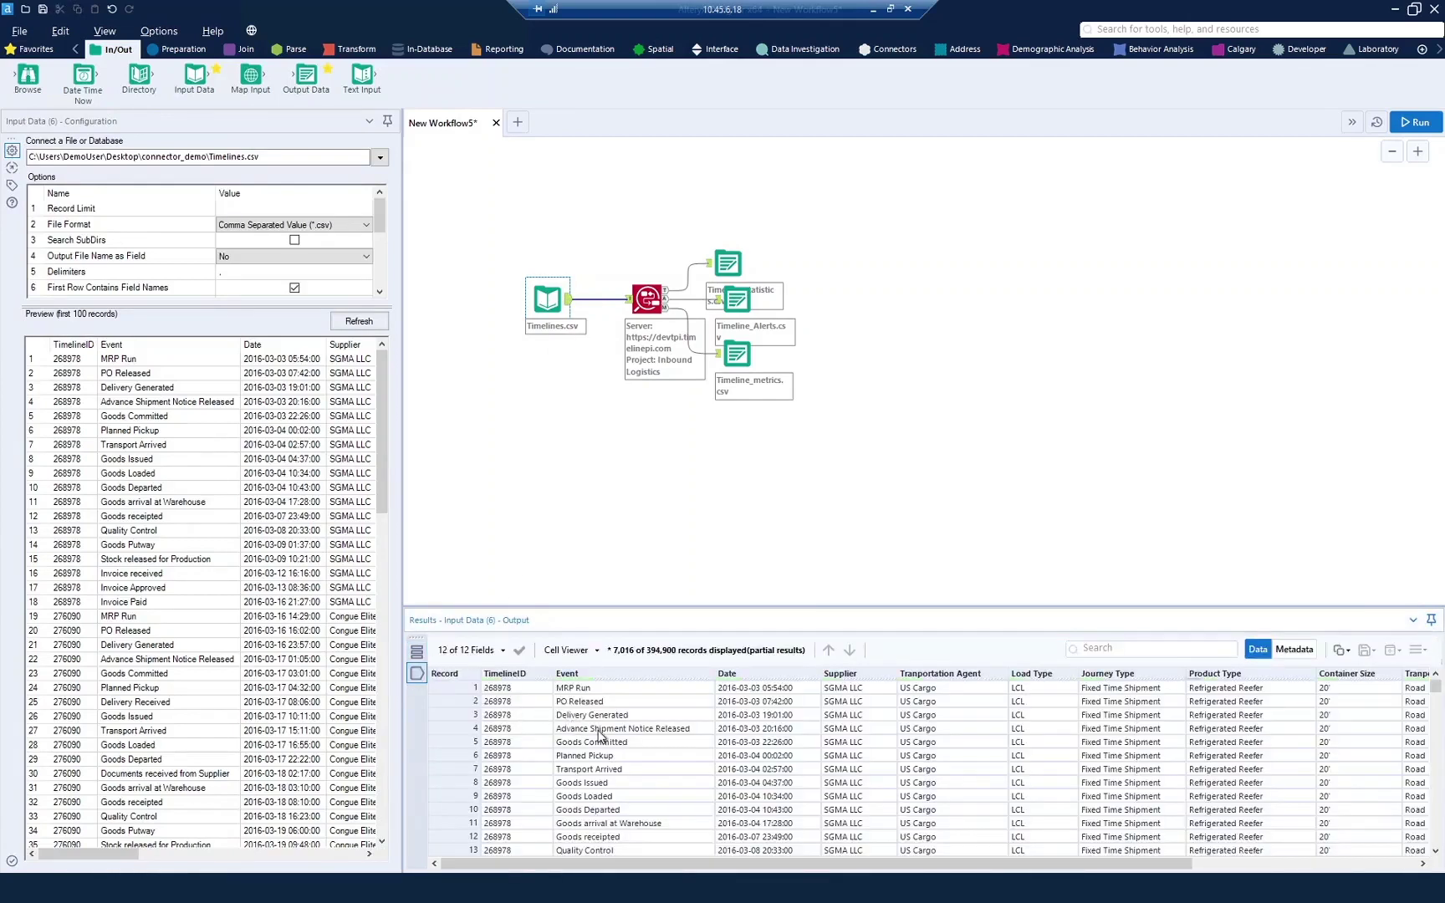